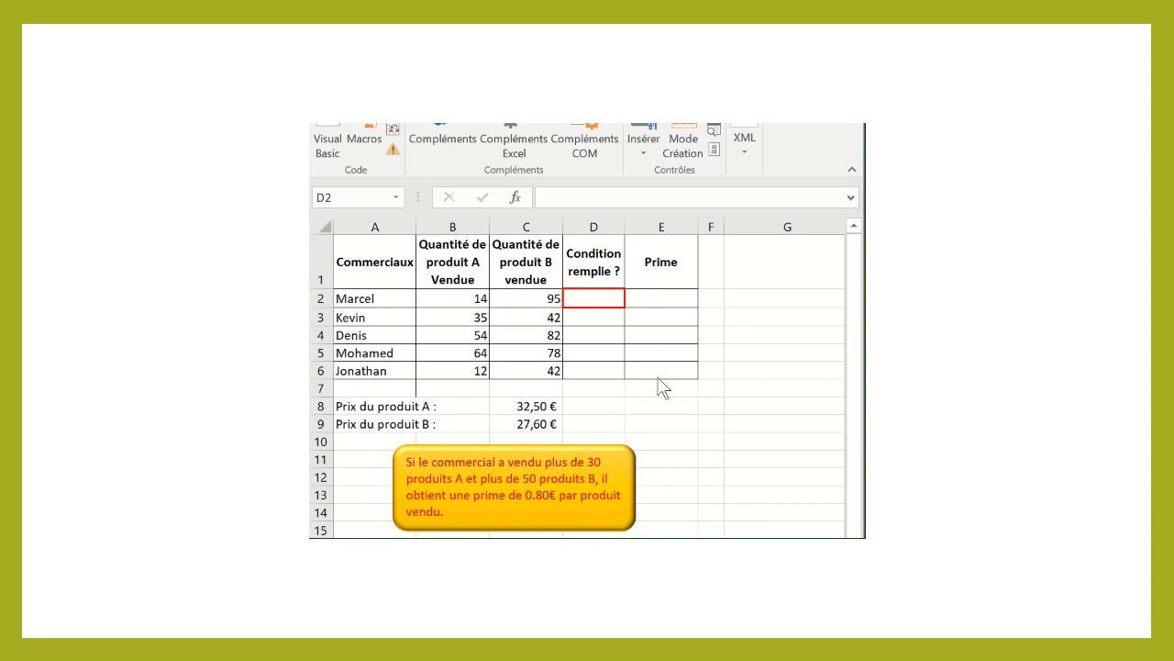
Insert the ET function in D2 with the two conditions B2>30 and C2>50
click(588, 302)
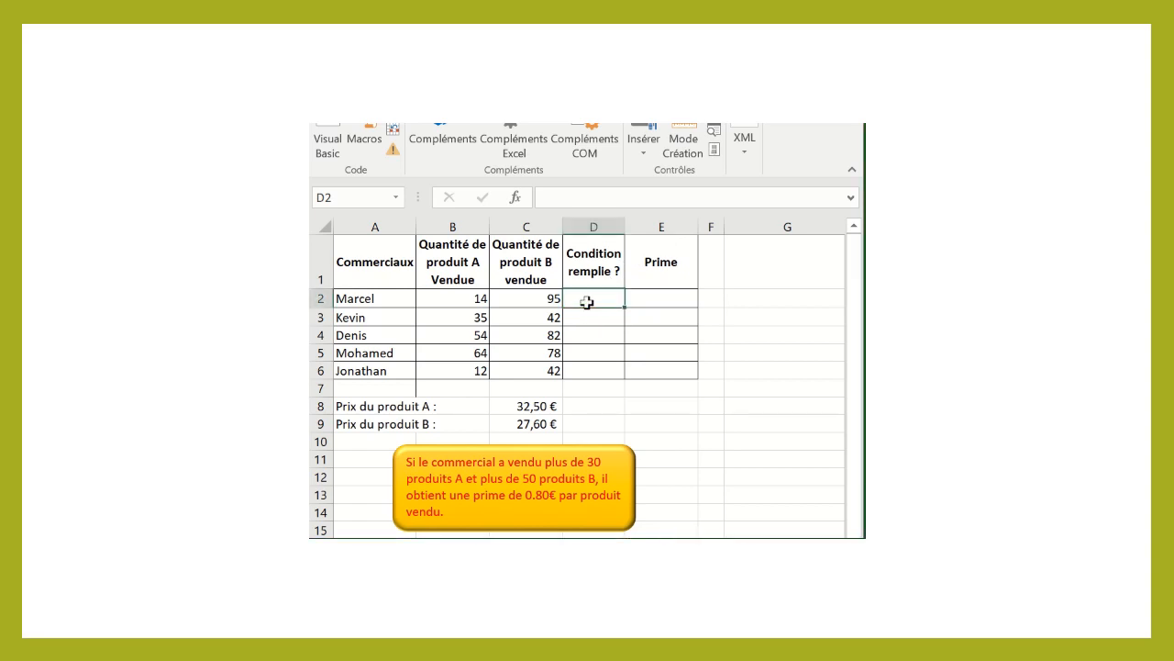
click(516, 196)
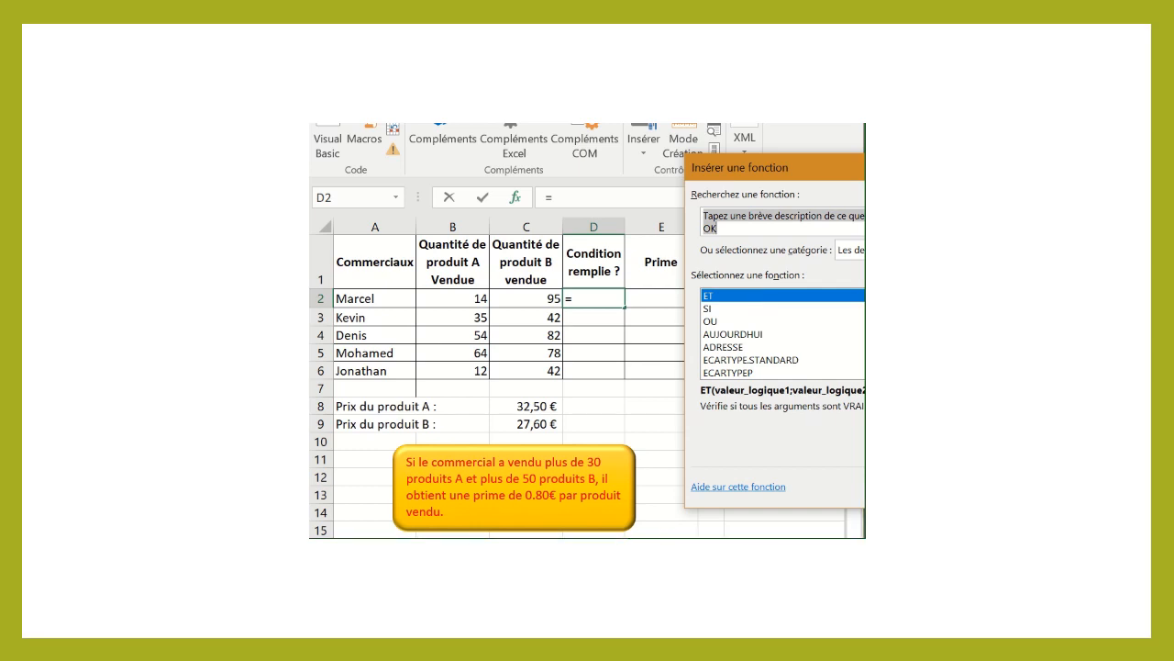
key(Return)
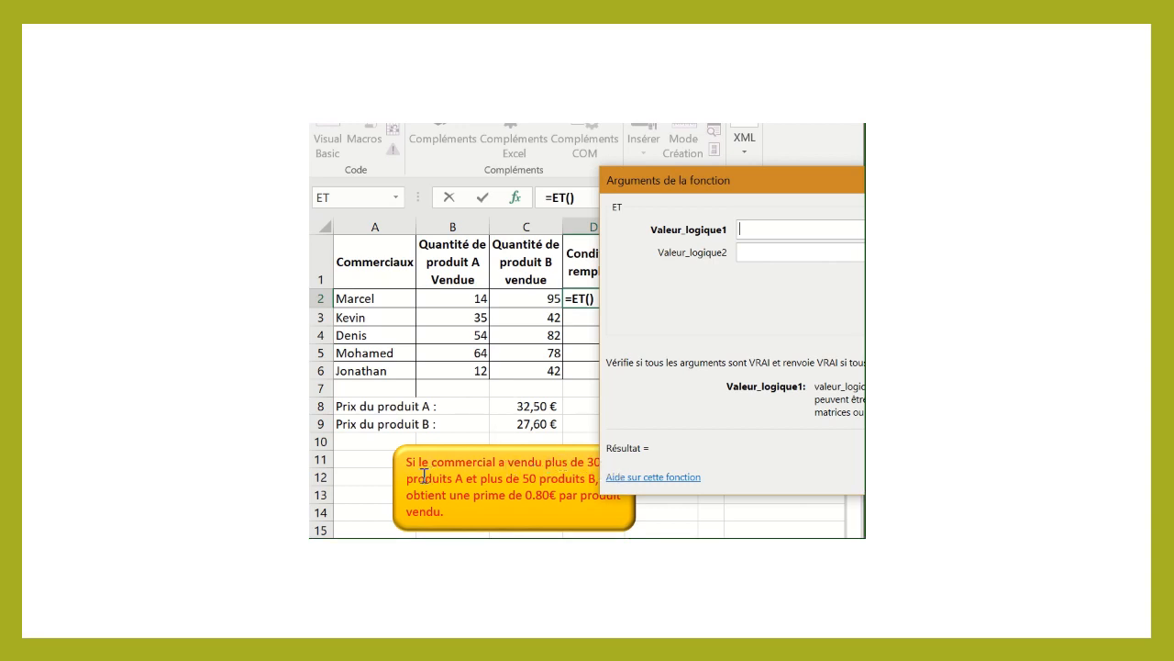
click(456, 295)
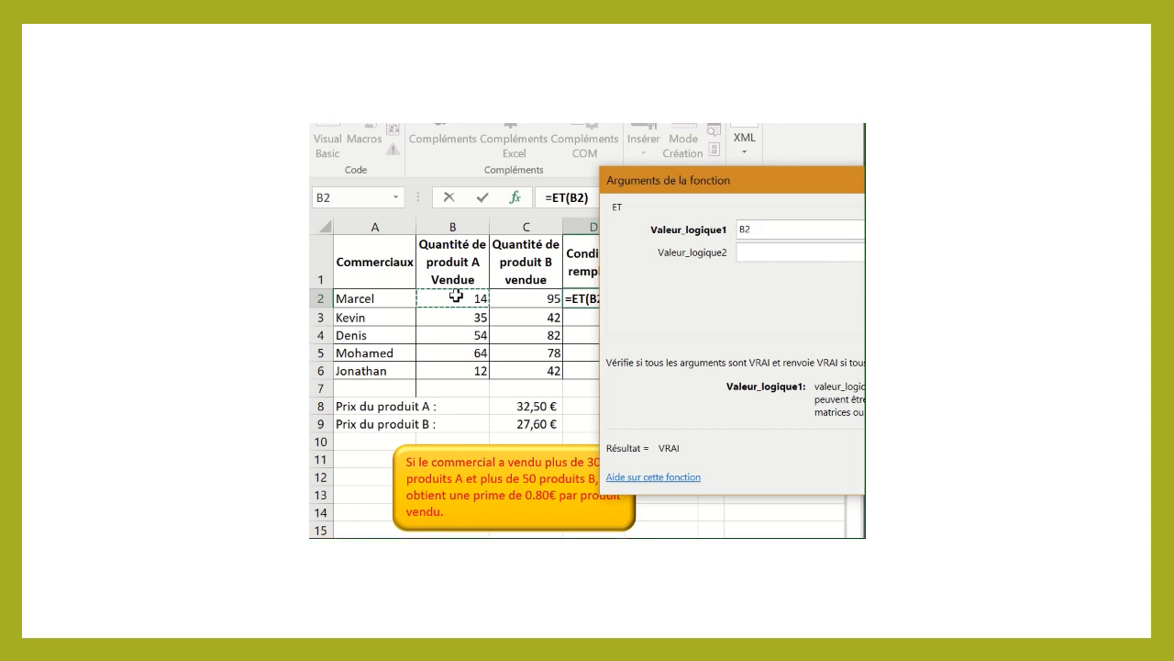
text(>30)
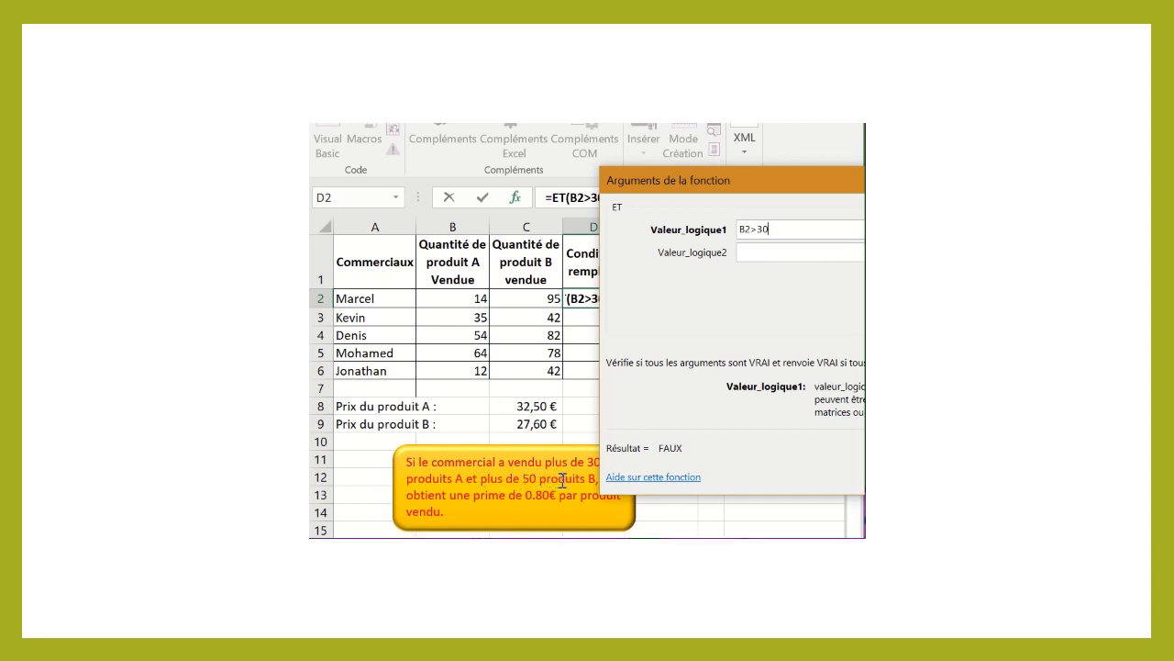
click(752, 251)
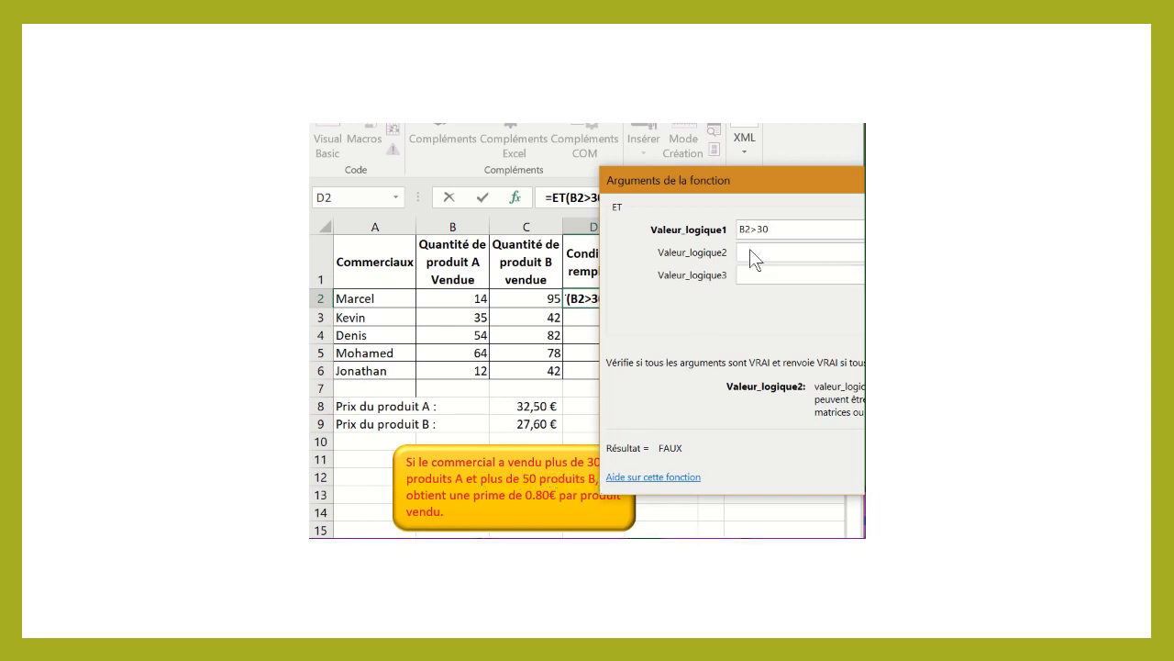
click(504, 300)
text(>50)
key(Return)
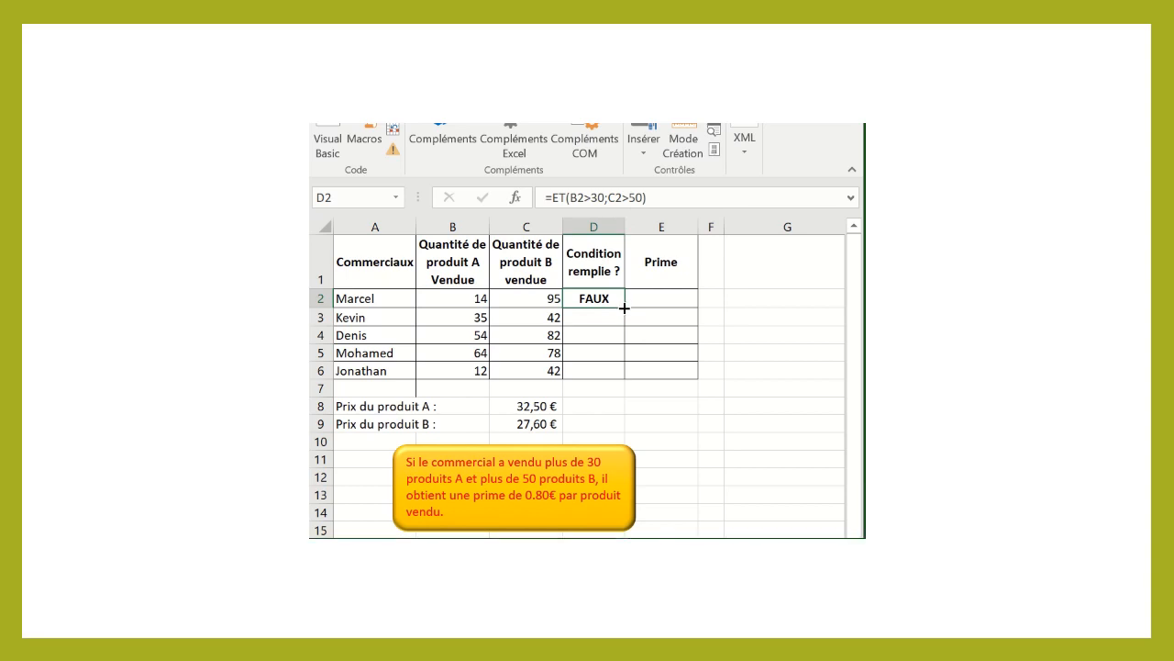
Fill the D2 formula down through D6 and check the copied formula in D4
drag(625, 308, 629, 377)
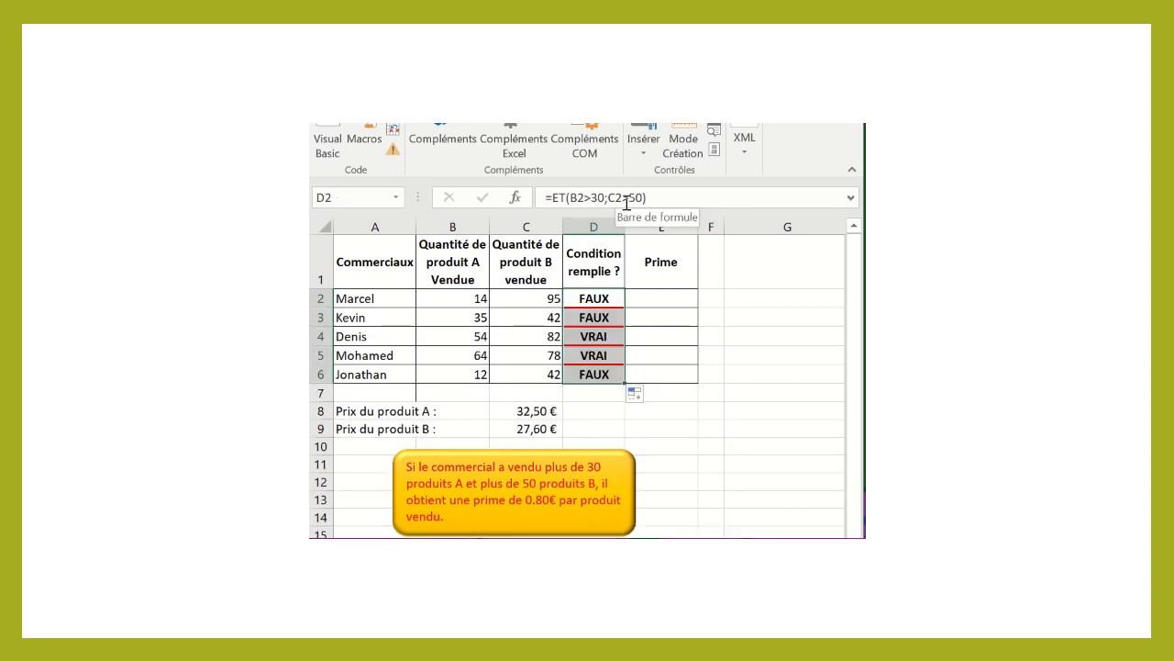
click(656, 333)
click(598, 336)
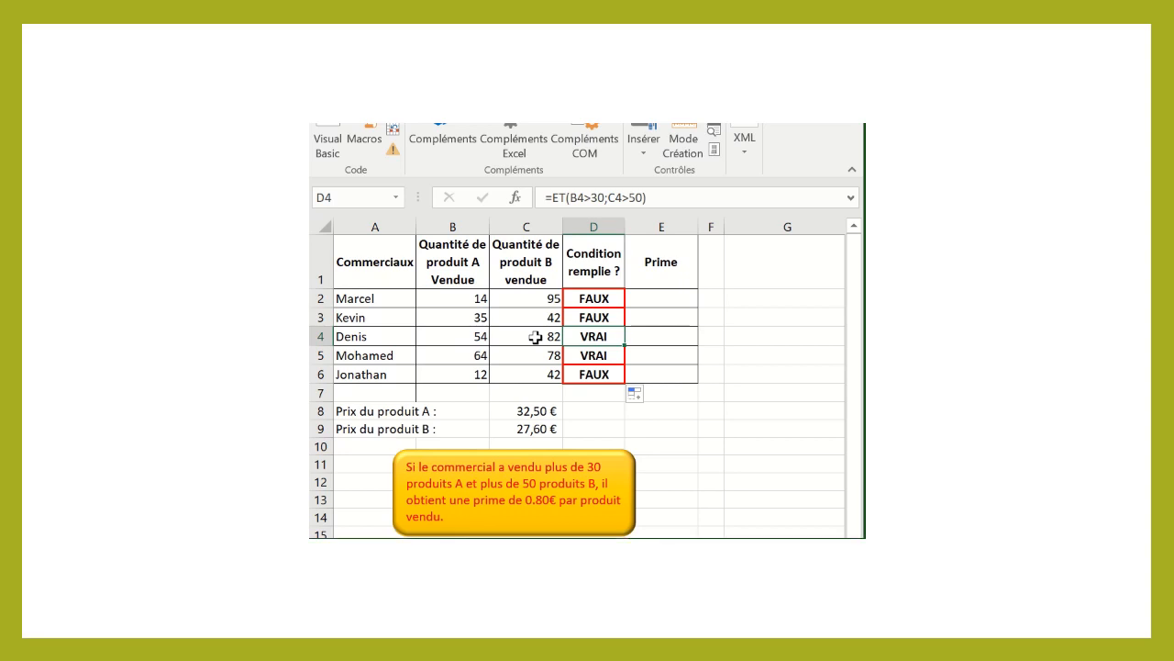
click(682, 435)
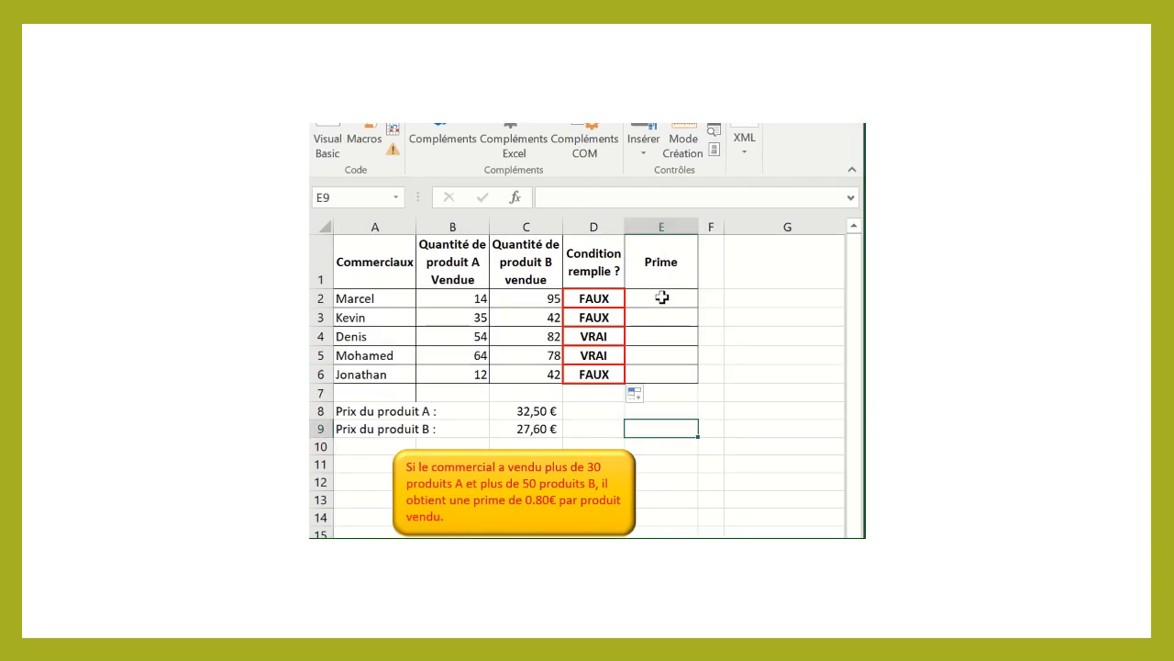
Insert the SI function in E2 and set its logical test to D2=VRAI
click(661, 298)
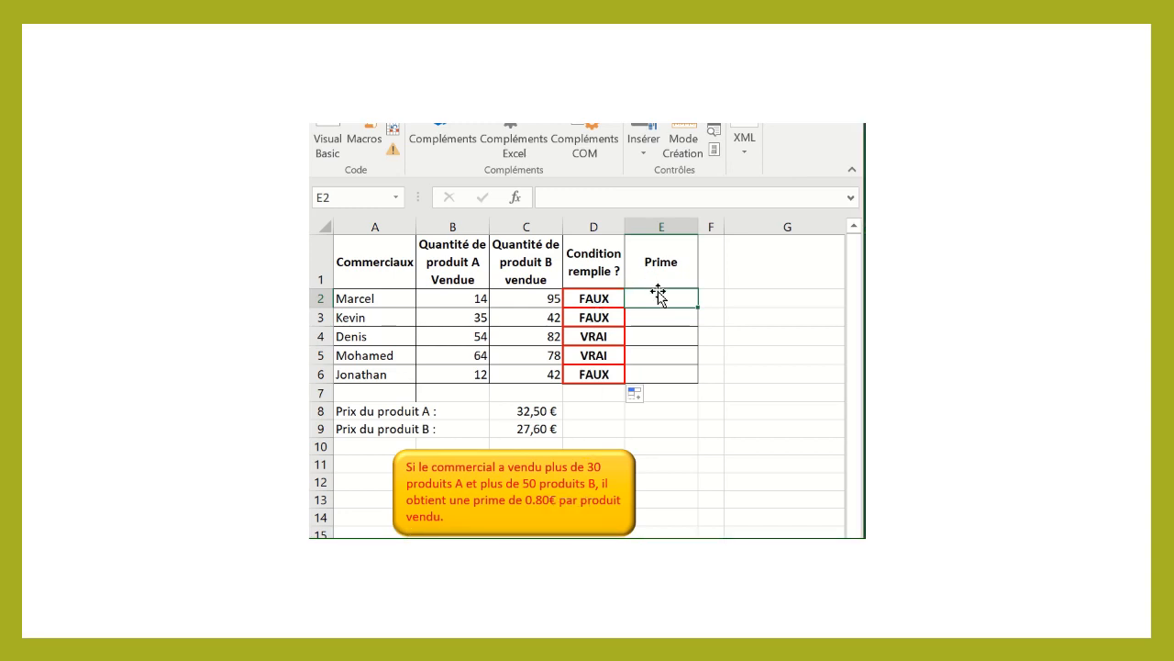
click(515, 199)
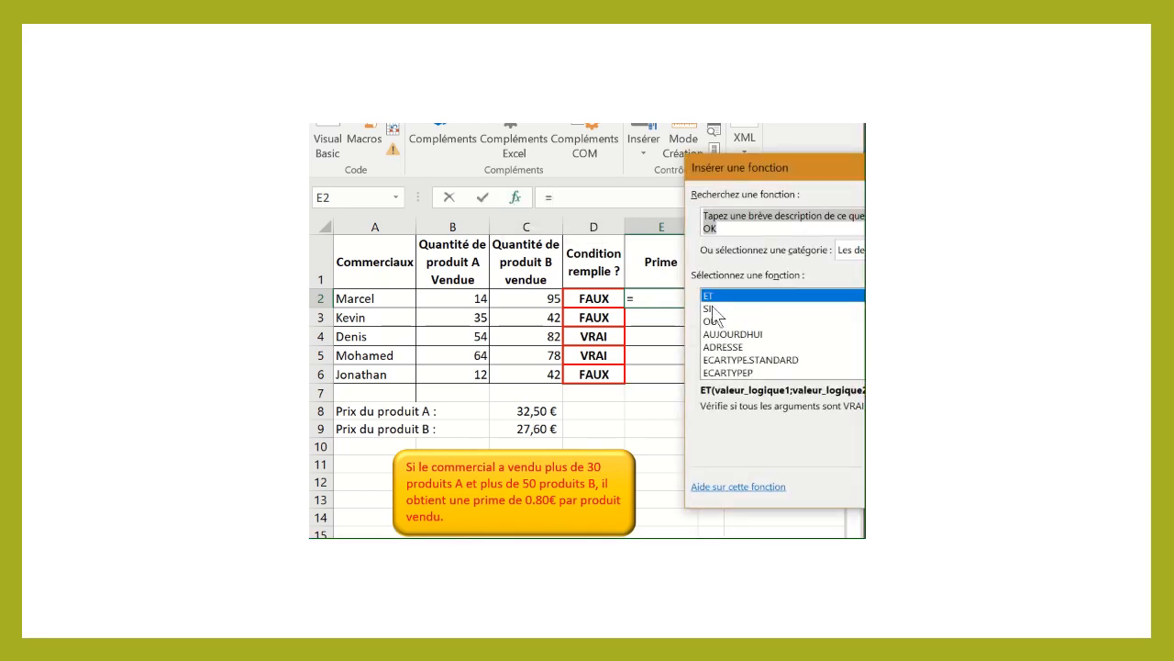
click(712, 309)
double_click(712, 310)
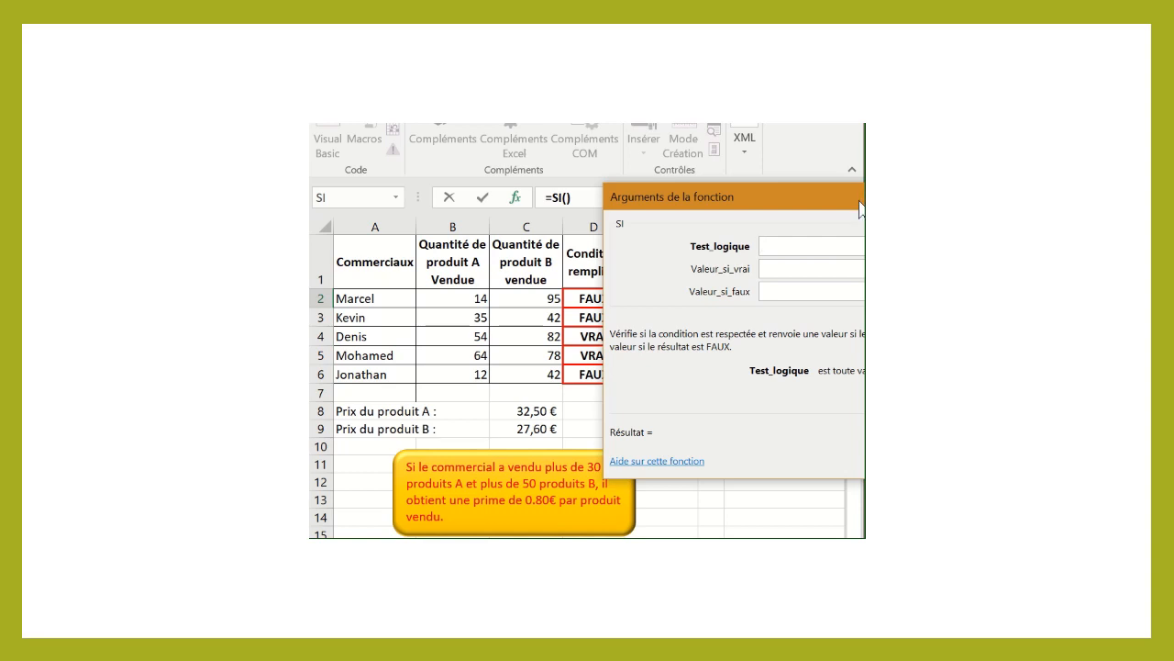
click(572, 296)
text(+VRAI)
click(781, 245)
key(BackSpace)
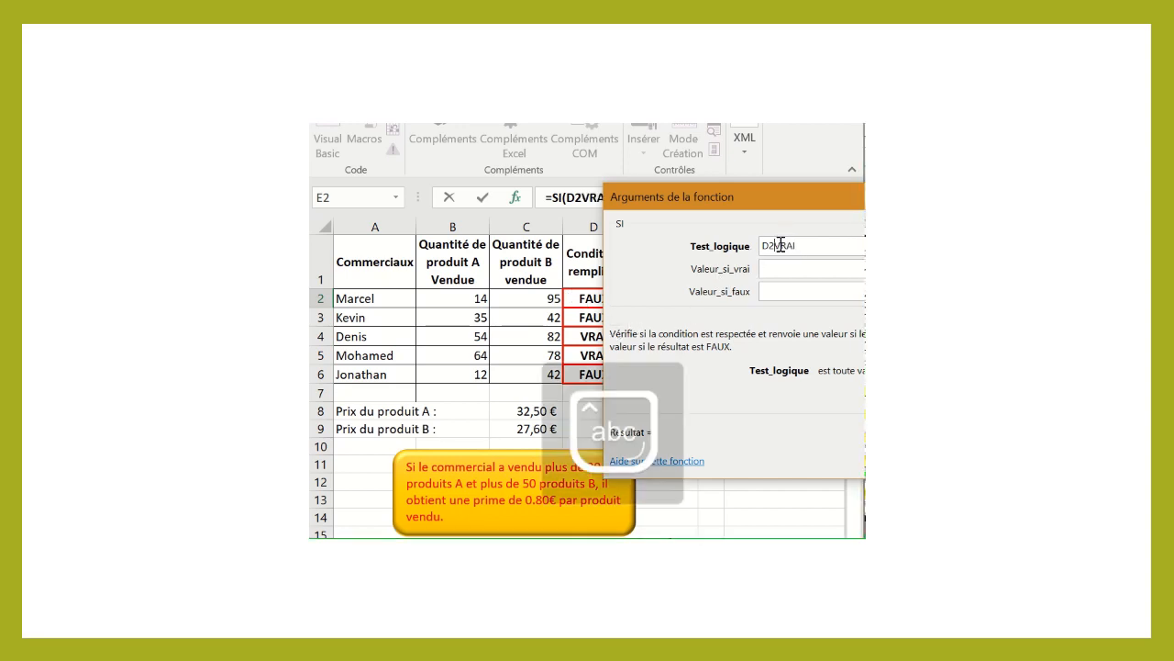
text(=)
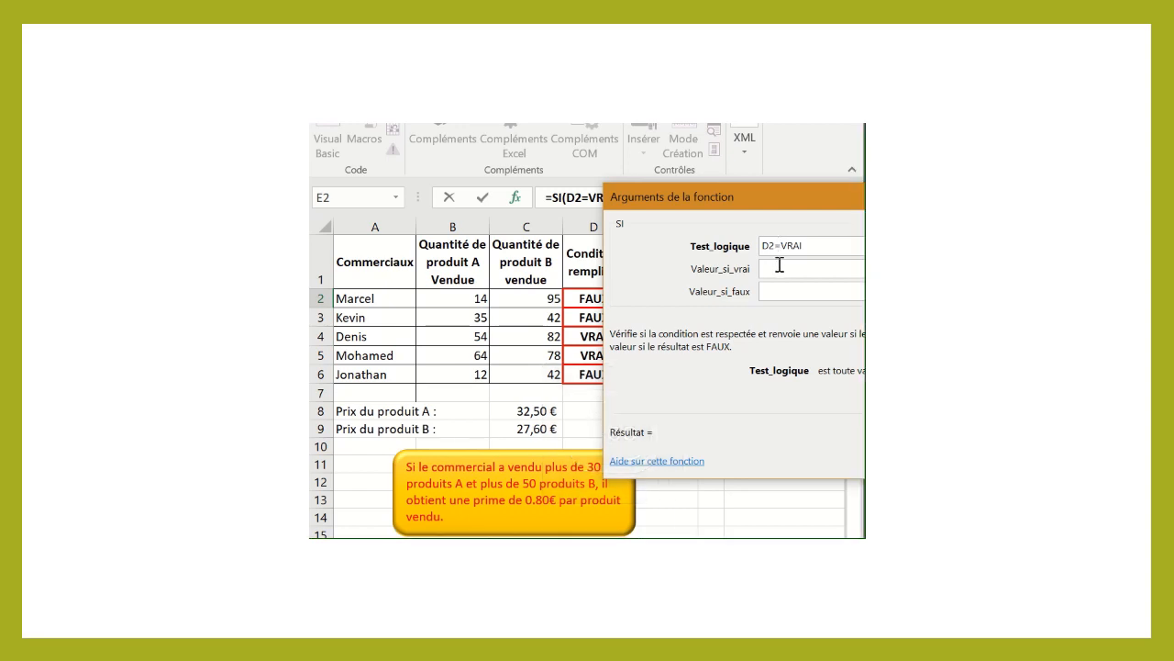
Set the SI function's value if true to 0,8*(B2+C2)
click(779, 265)
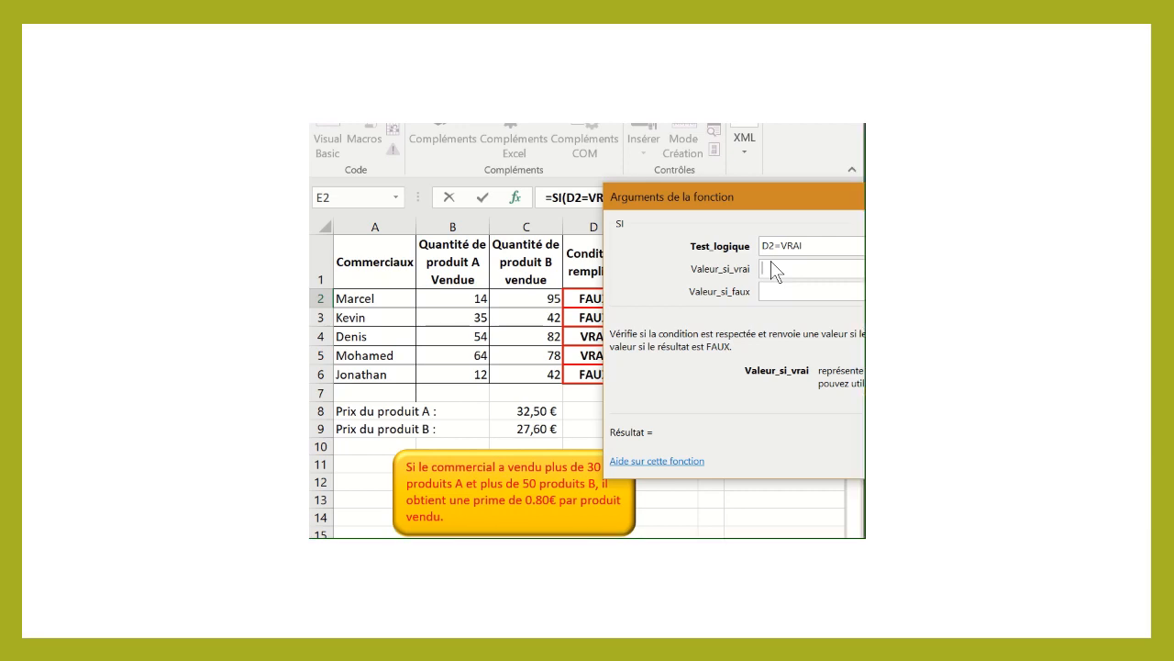
text(0,8*)
text((B2)
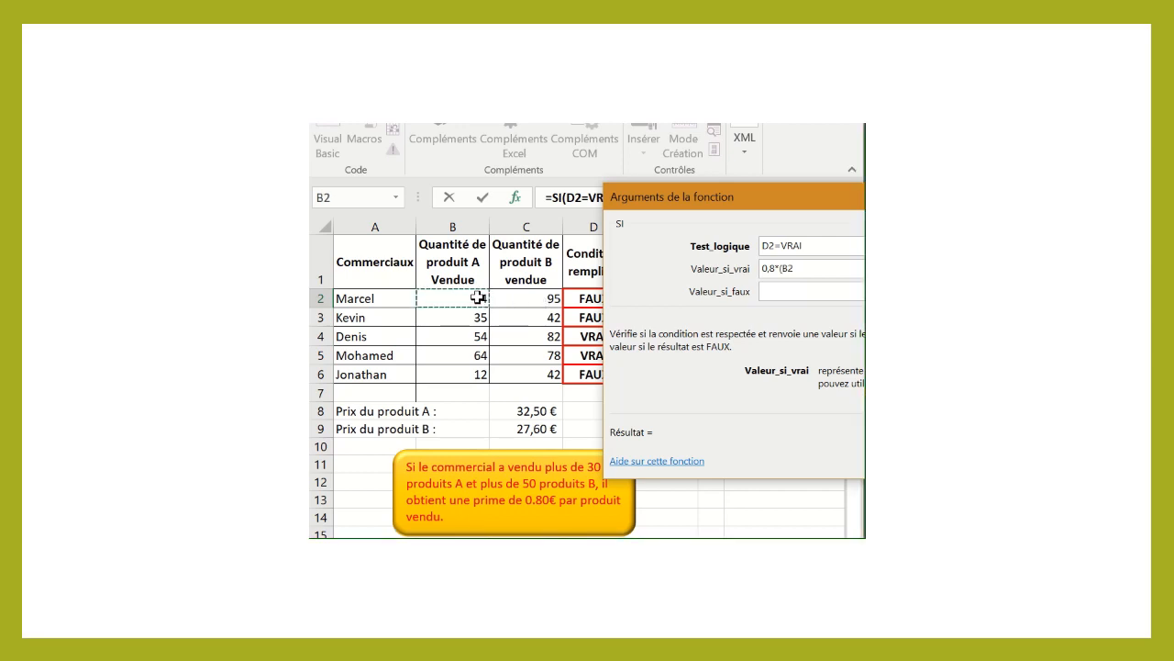
click(478, 298)
text(+)
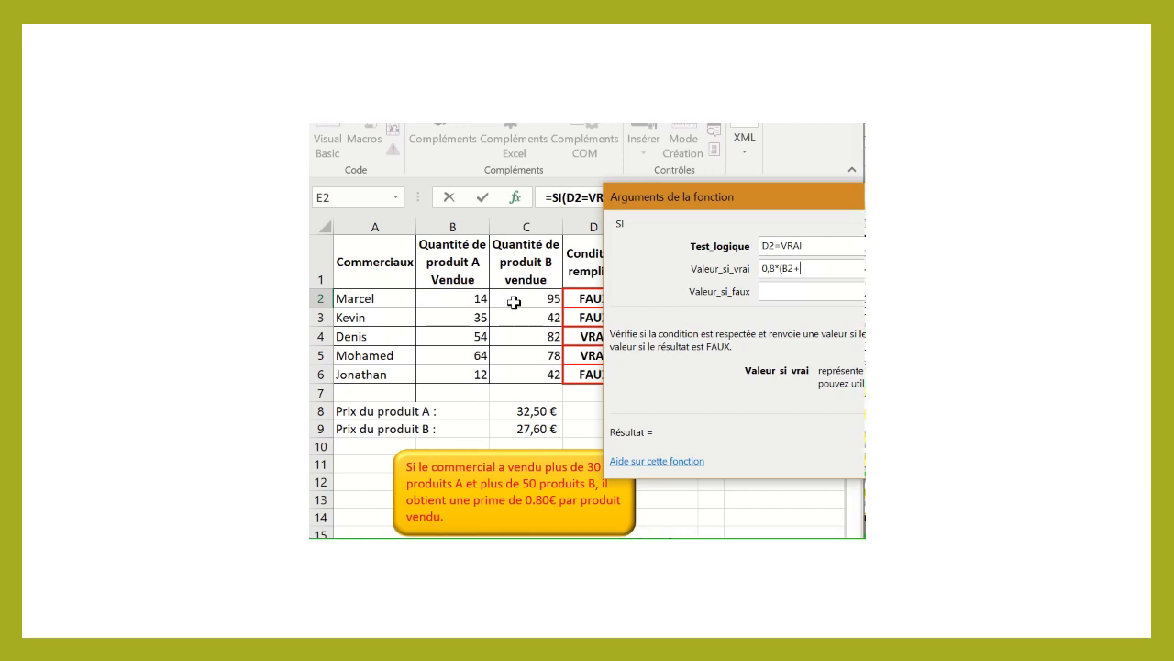
click(514, 302)
text())
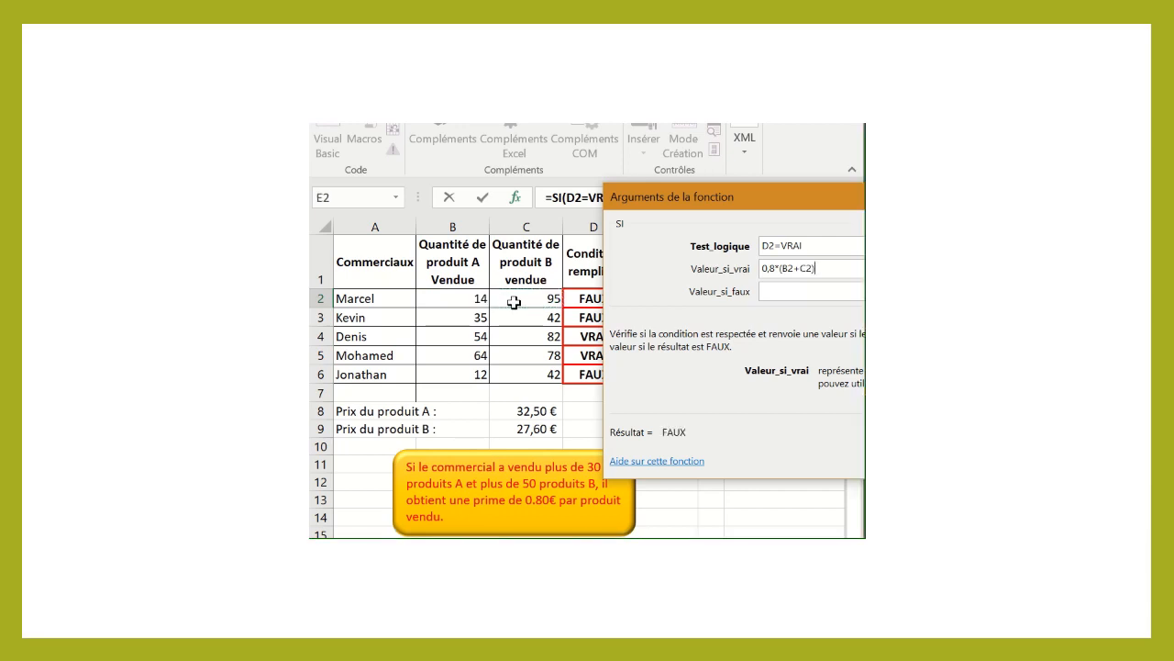
Complete the SI function with 0 as the value if false, and fill the E2 formula down through E6
click(772, 292)
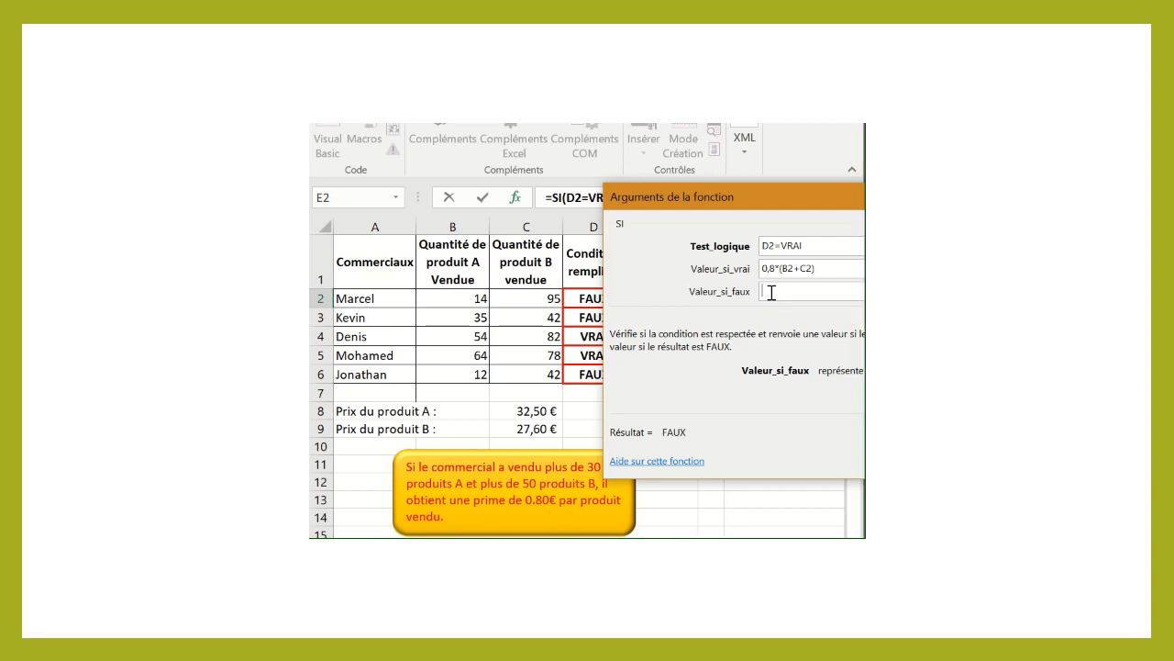
text(0)
key(Return)
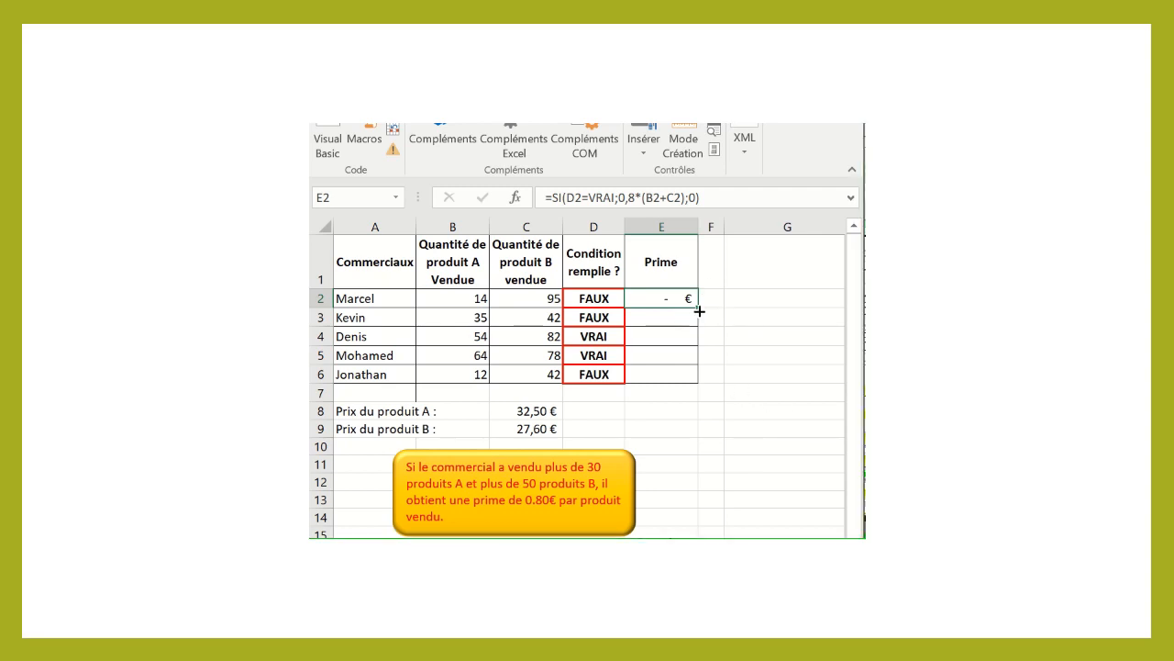
drag(699, 311, 703, 383)
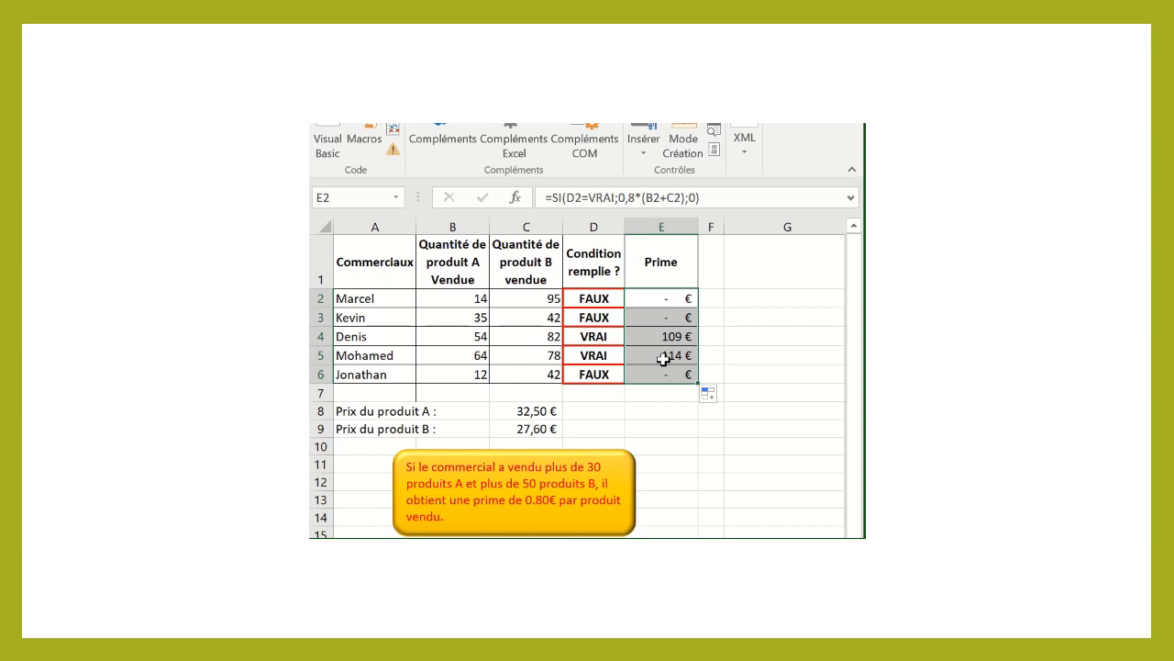
click(715, 476)
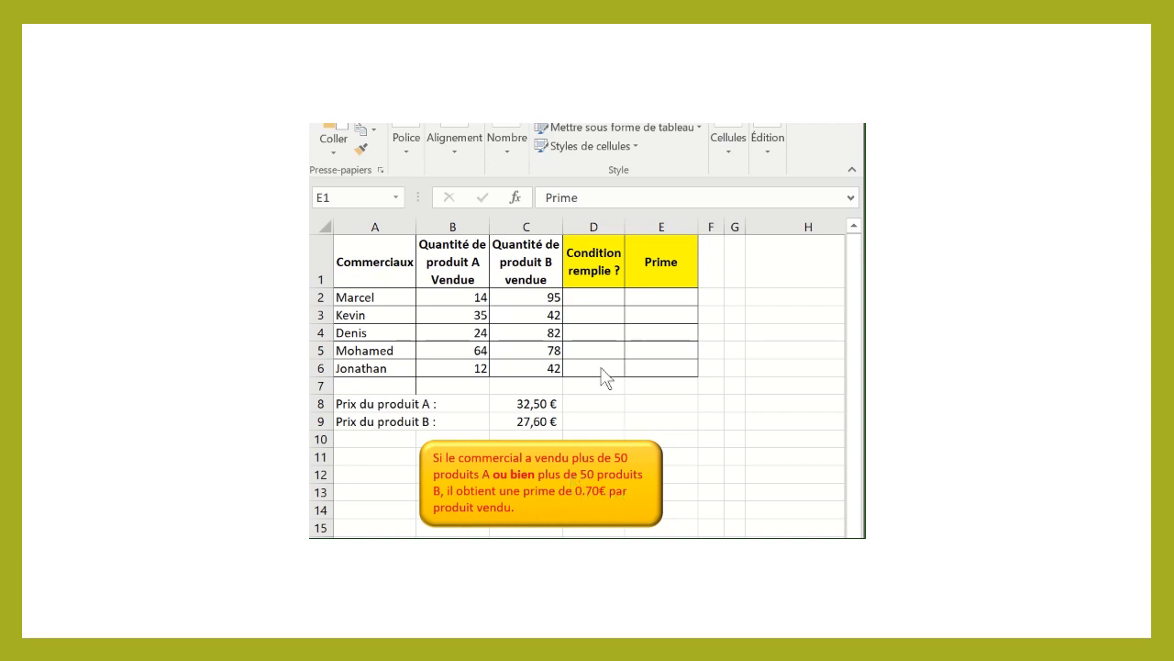
Insert the OU function from the Logique category in D2 of the second exercise table
click(591, 297)
click(591, 298)
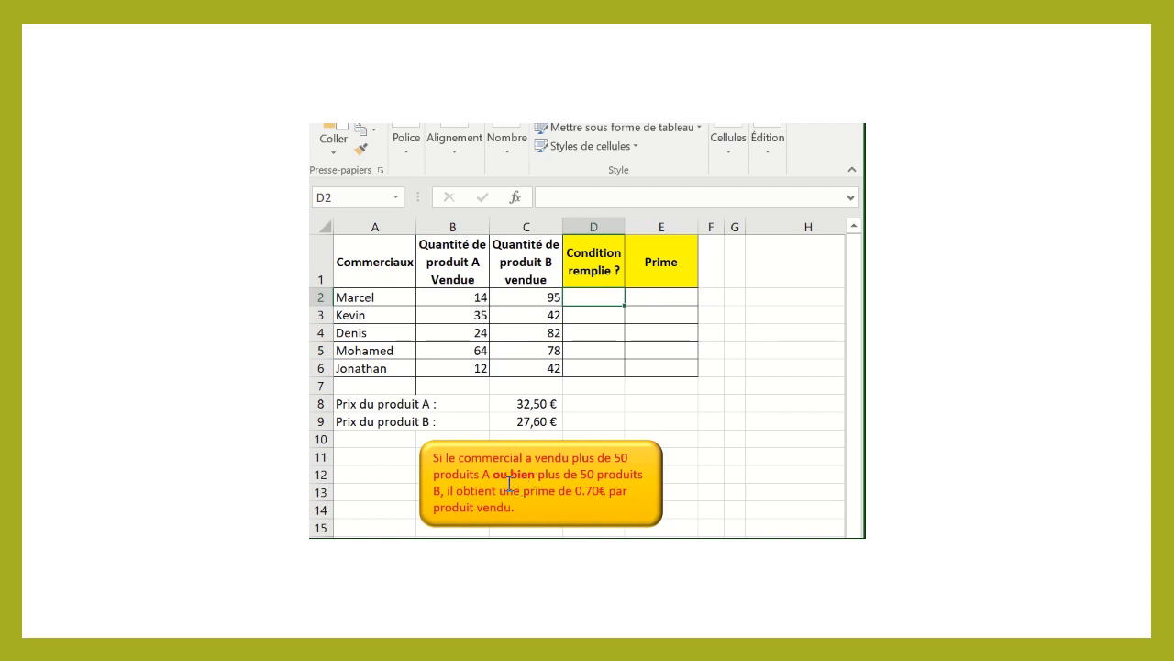
click(516, 198)
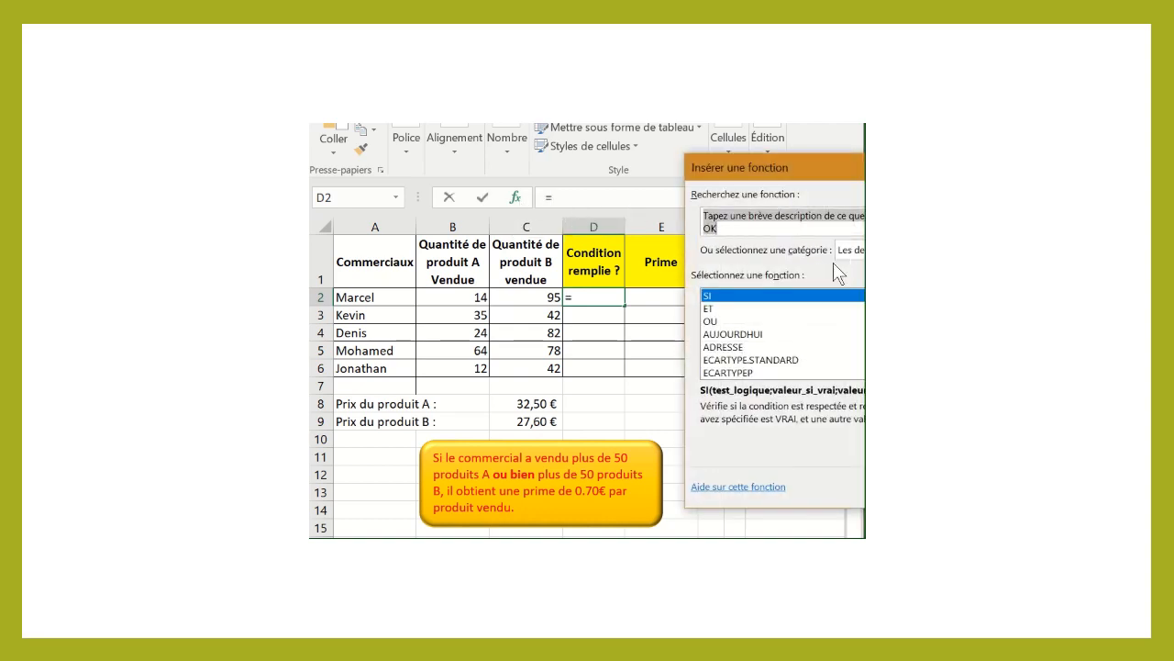
drag(751, 164, 536, 190)
click(791, 284)
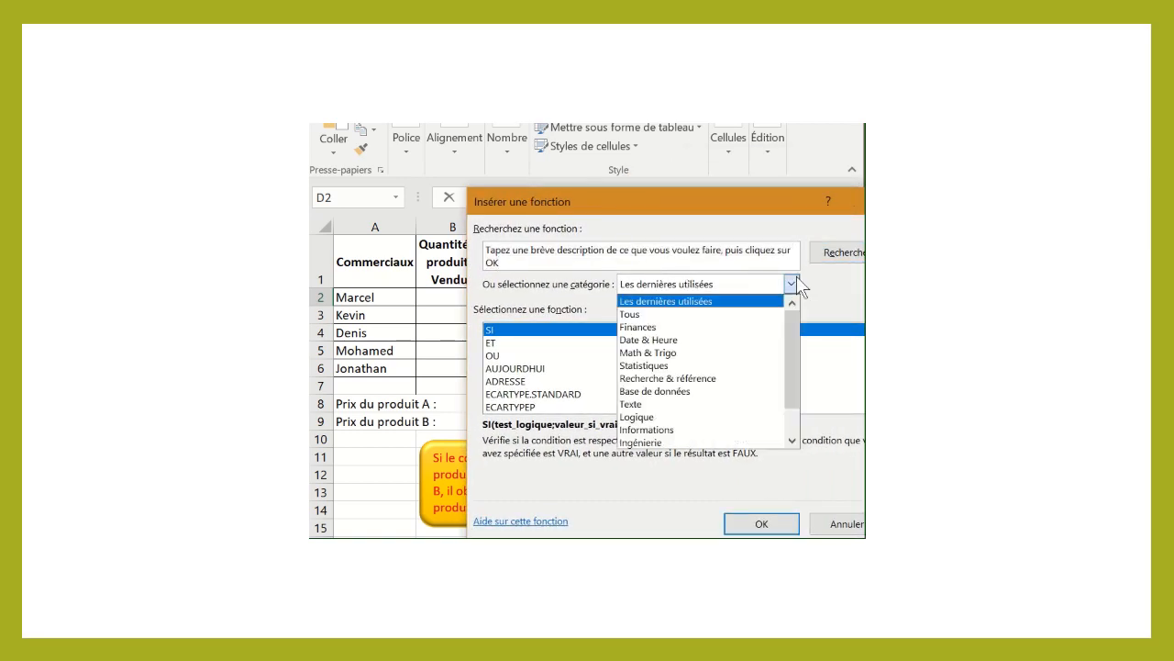
click(676, 416)
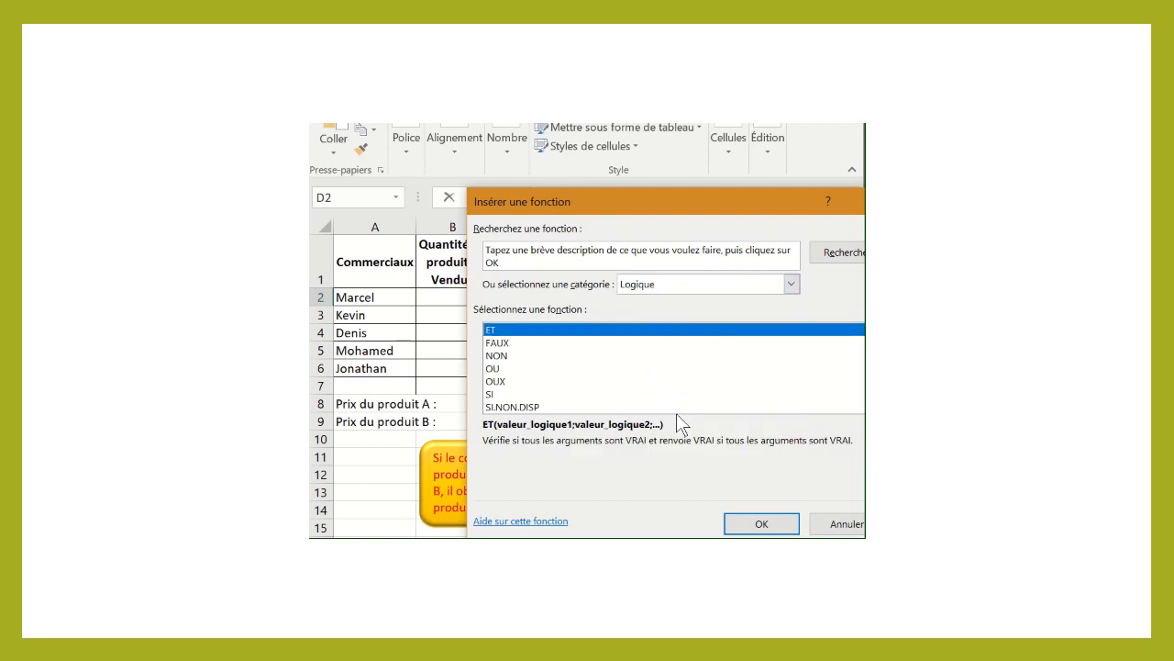
click(492, 369)
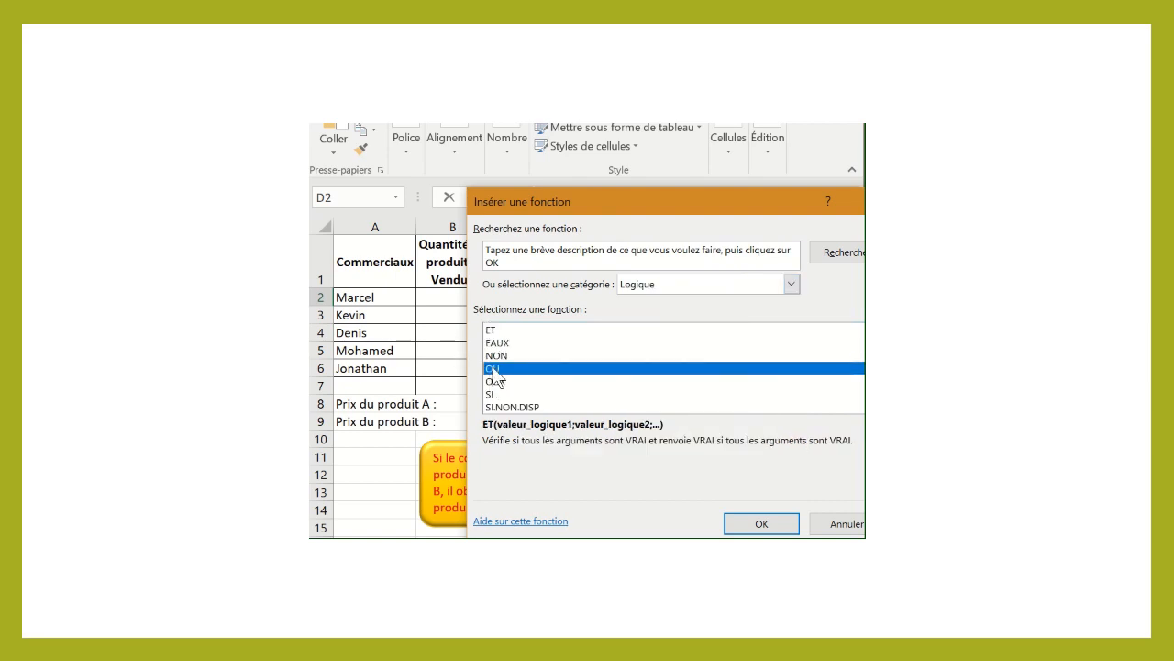
click(761, 525)
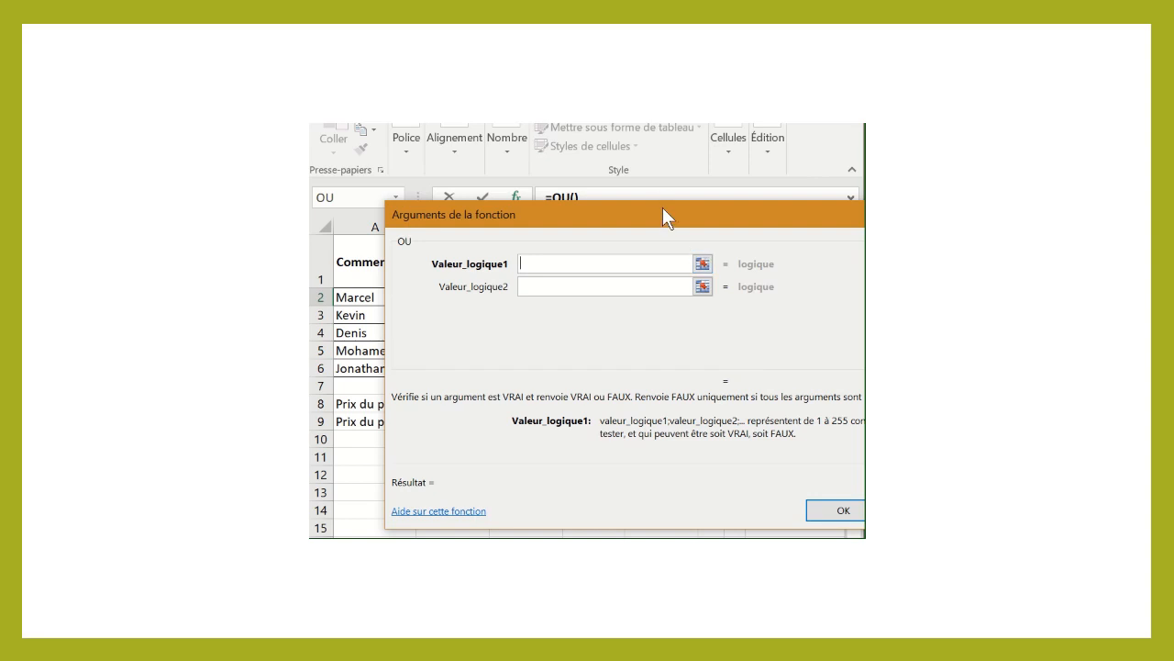
Uncover the table and set the OU function's first condition to B2>50
drag(662, 213, 926, 165)
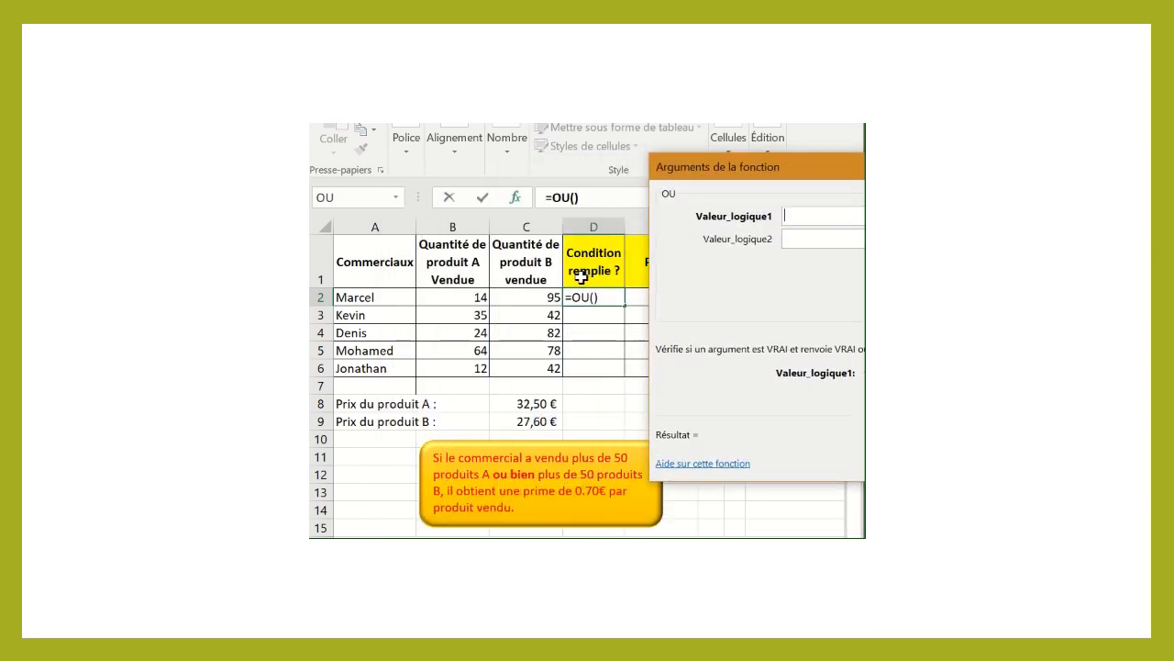
click(472, 297)
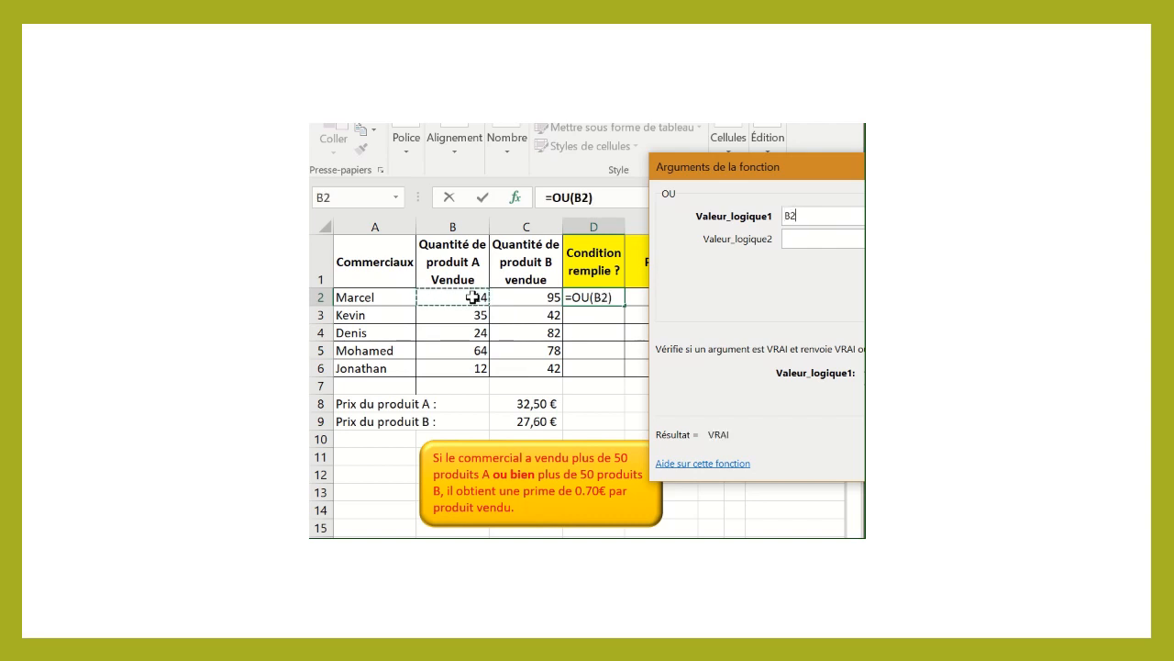
text(>)
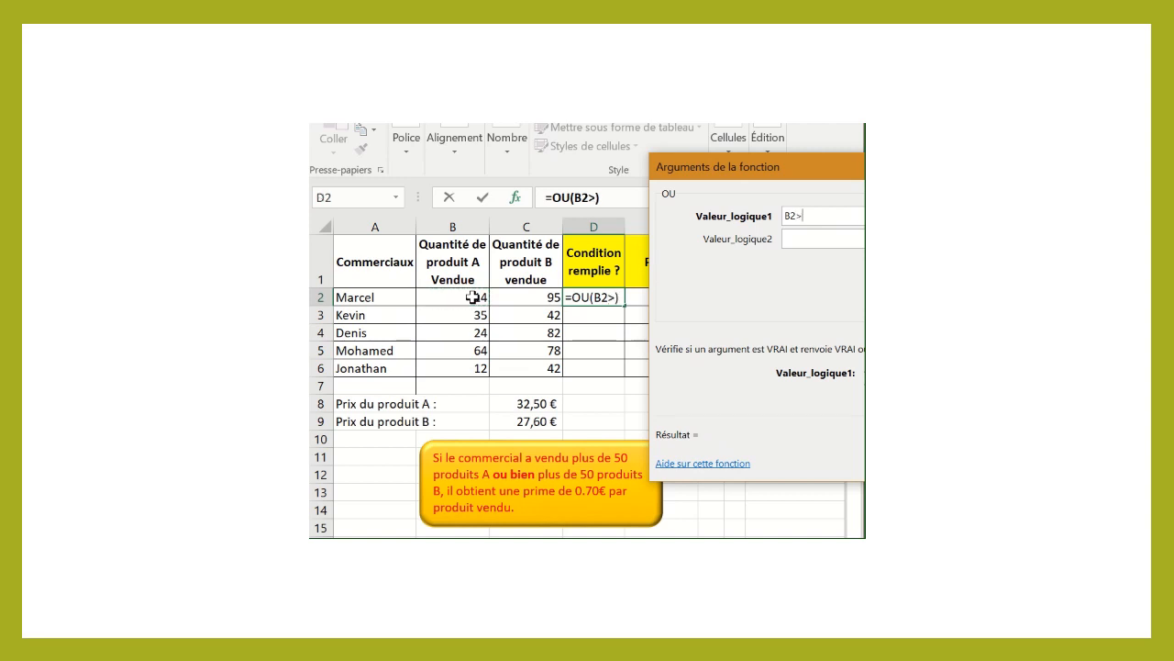
text(50)
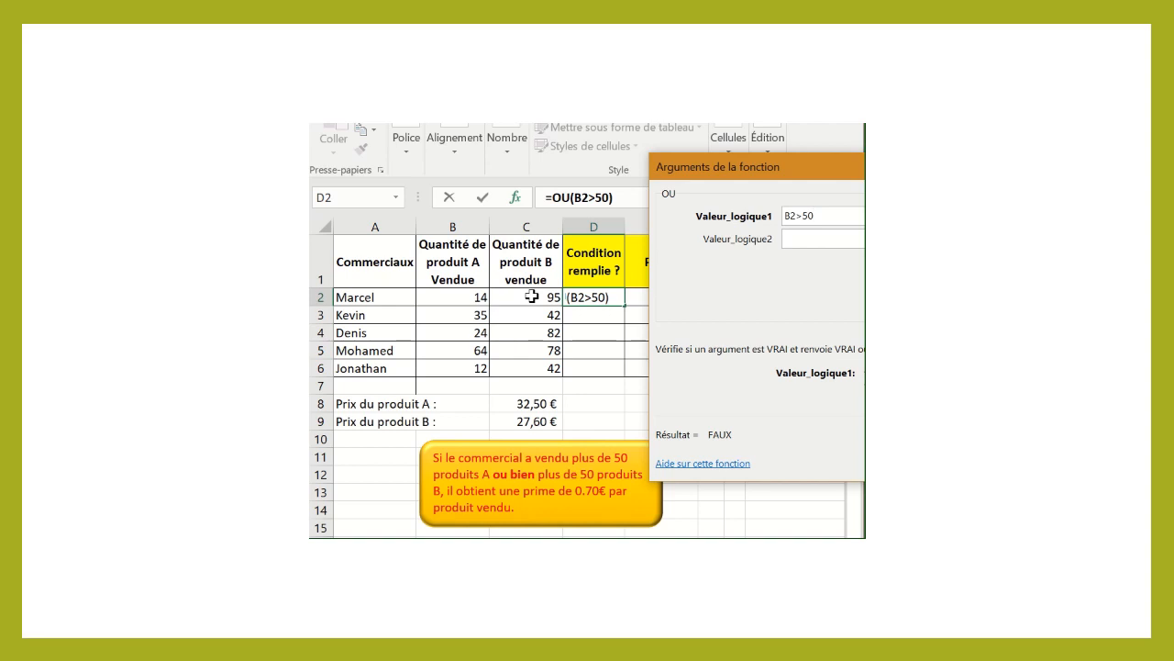
text(+)
click(532, 296)
key(BackSpace)
key(BackSpace)
key(BackSpace)
Complete the OU function with C2>50 as its second condition, and fill the D2 formula down through D6
click(789, 237)
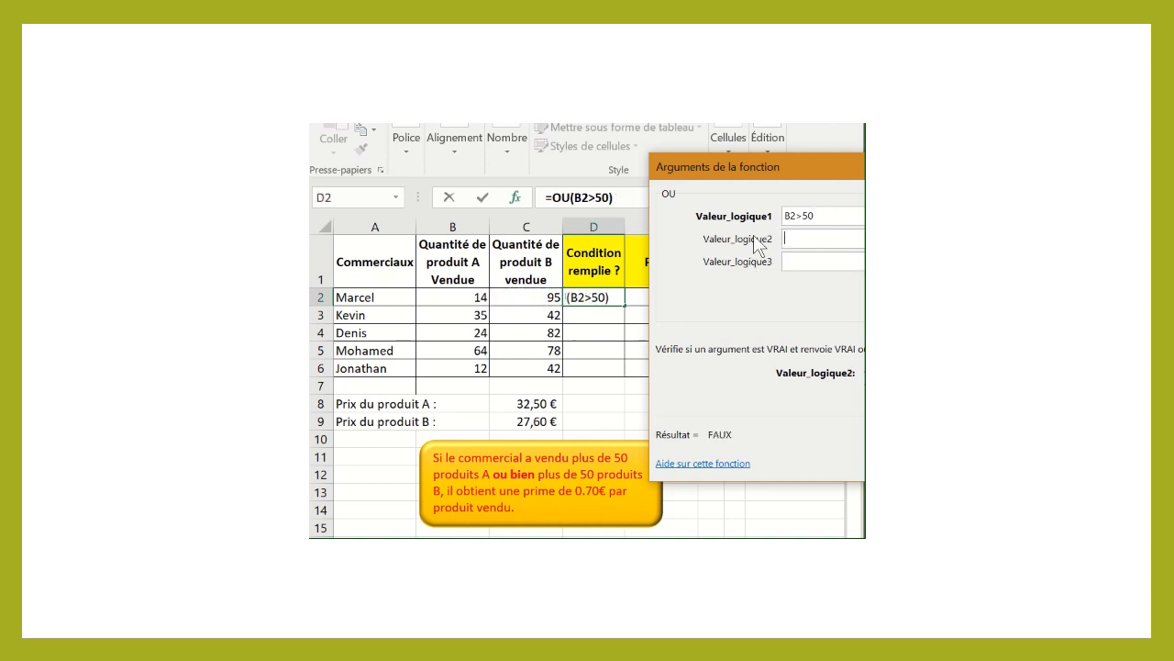
click(533, 296)
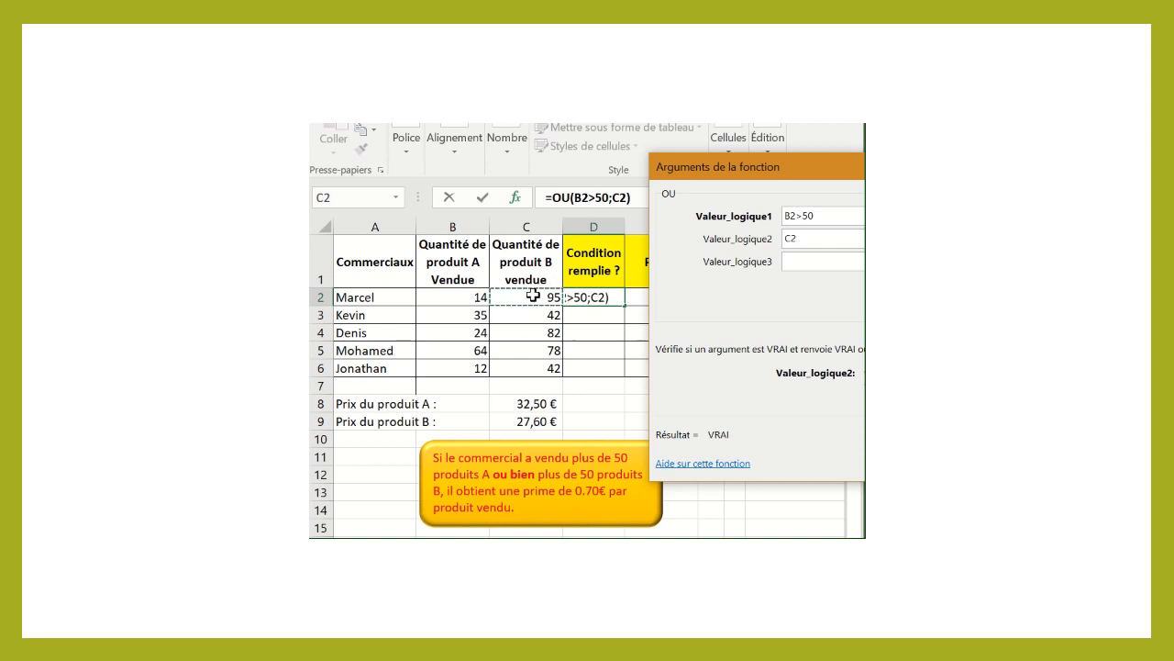
text(>5)
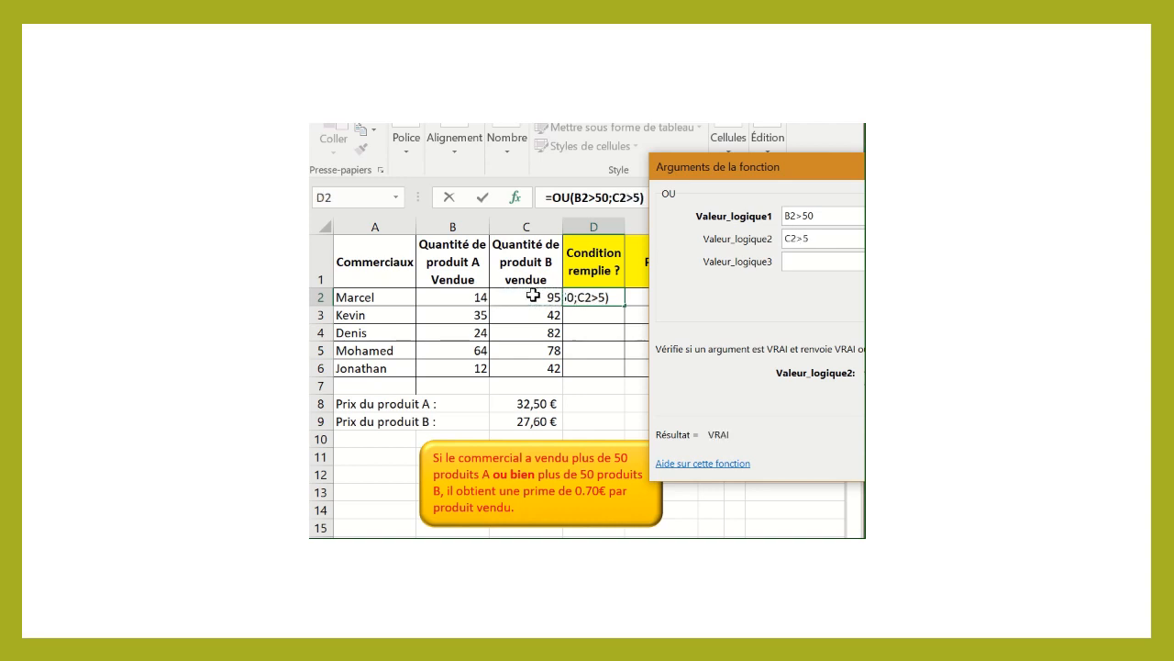
text(0)
key(Return)
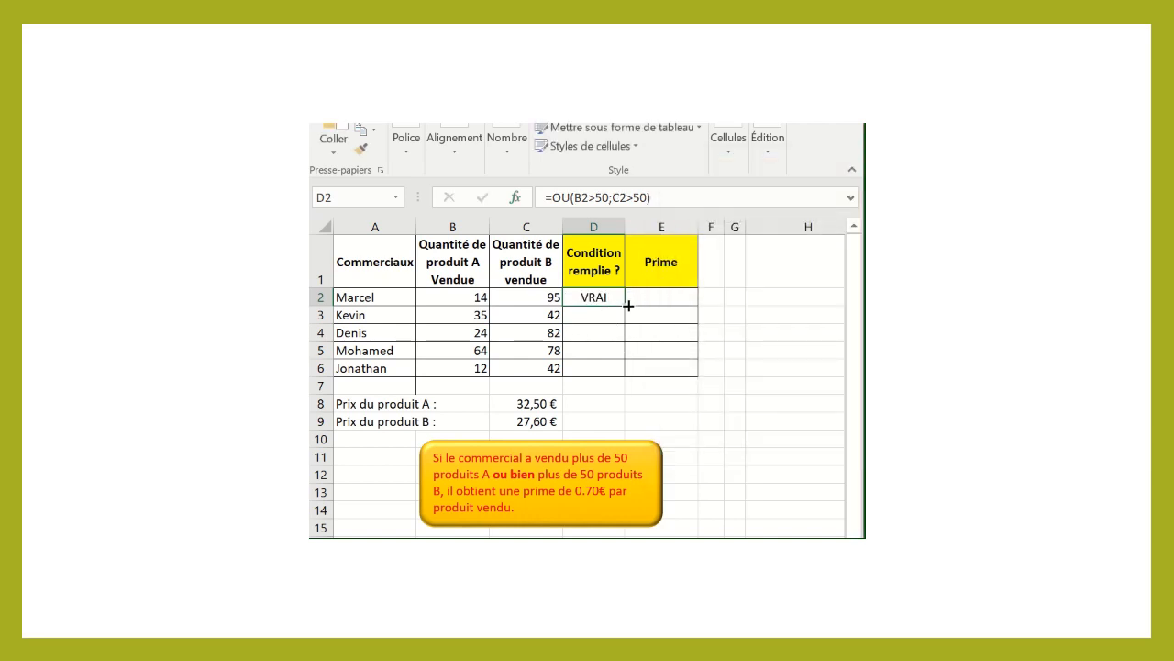
drag(629, 306, 632, 369)
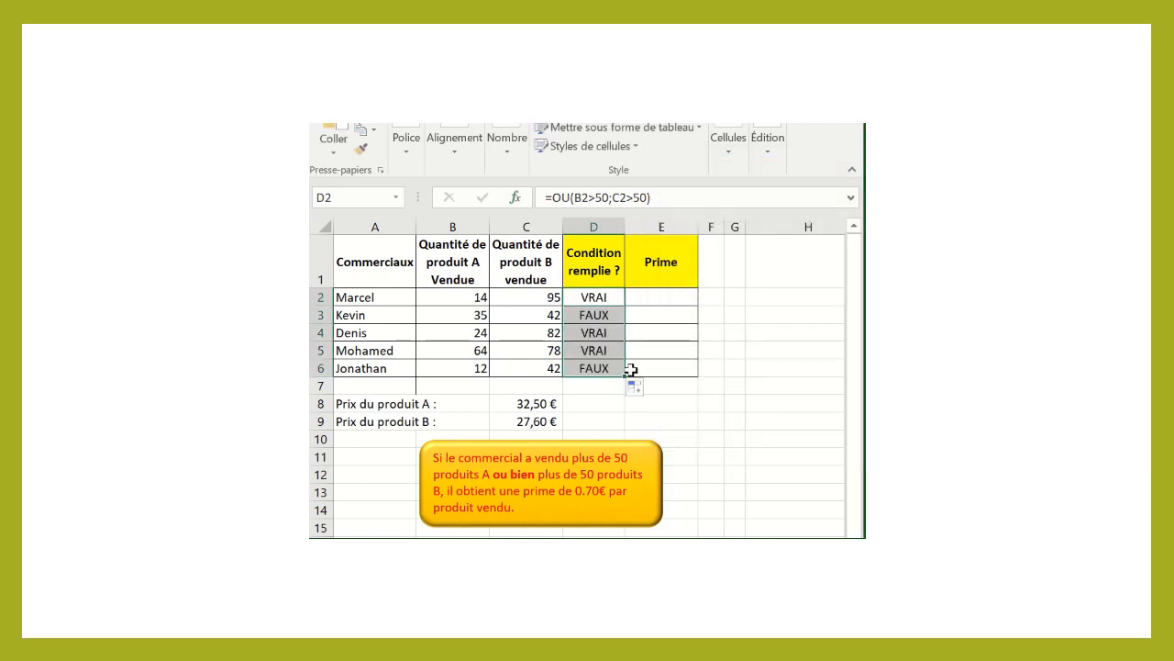
click(594, 314)
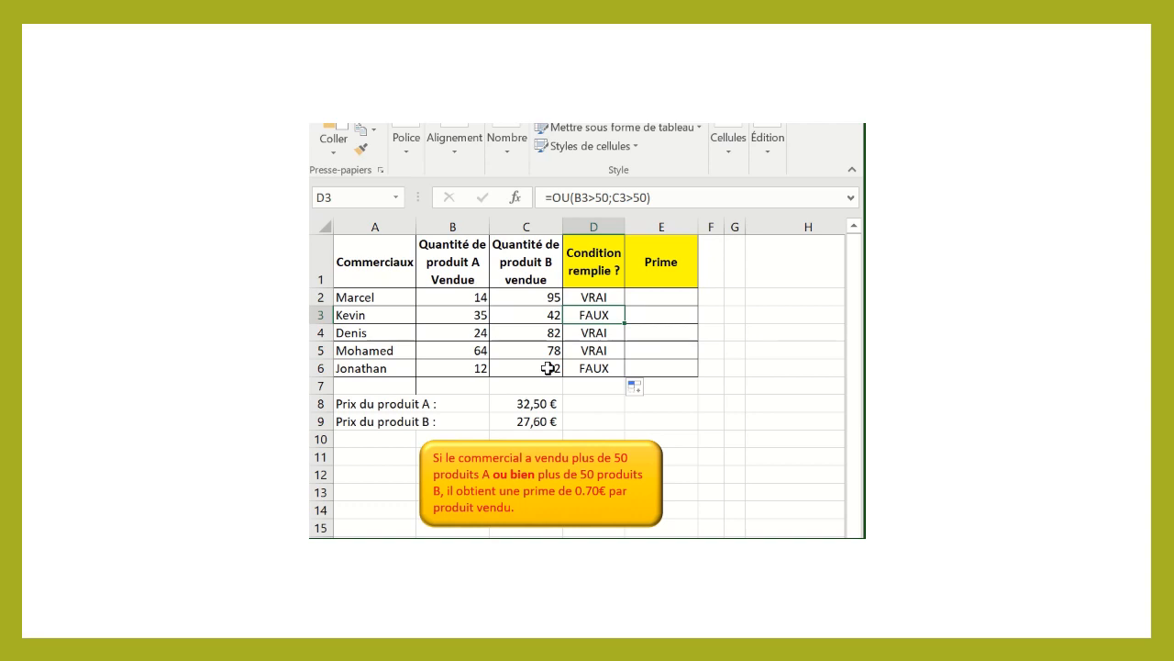
Insert the SI function in E2 and set its logical test to D2=vrai
click(673, 298)
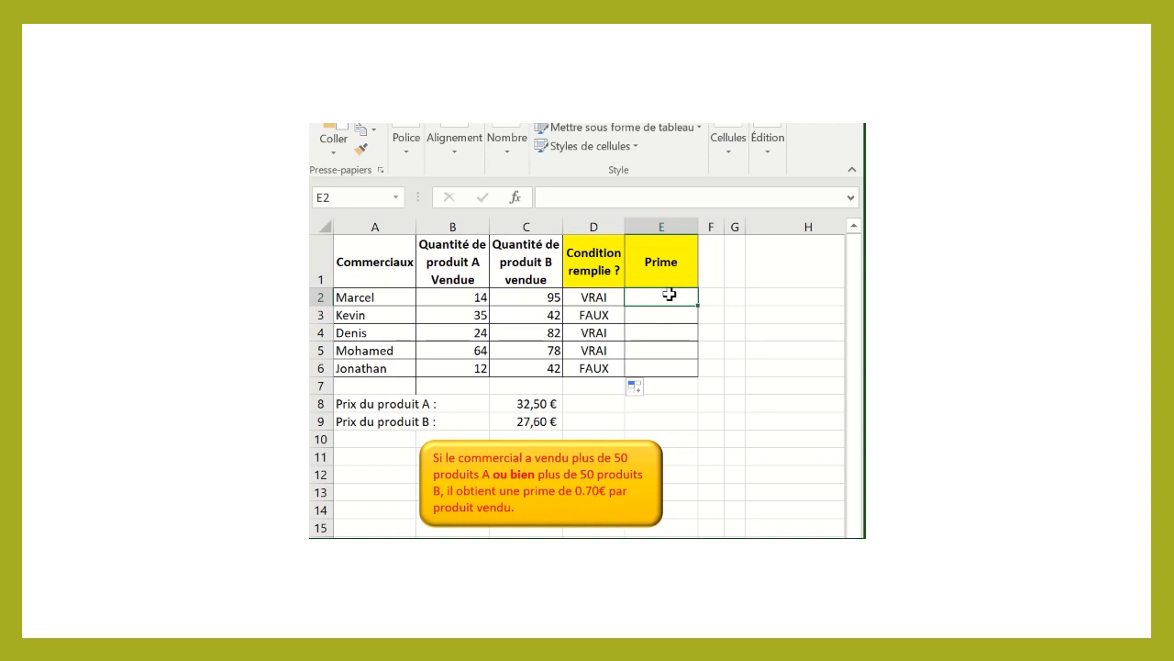
click(516, 197)
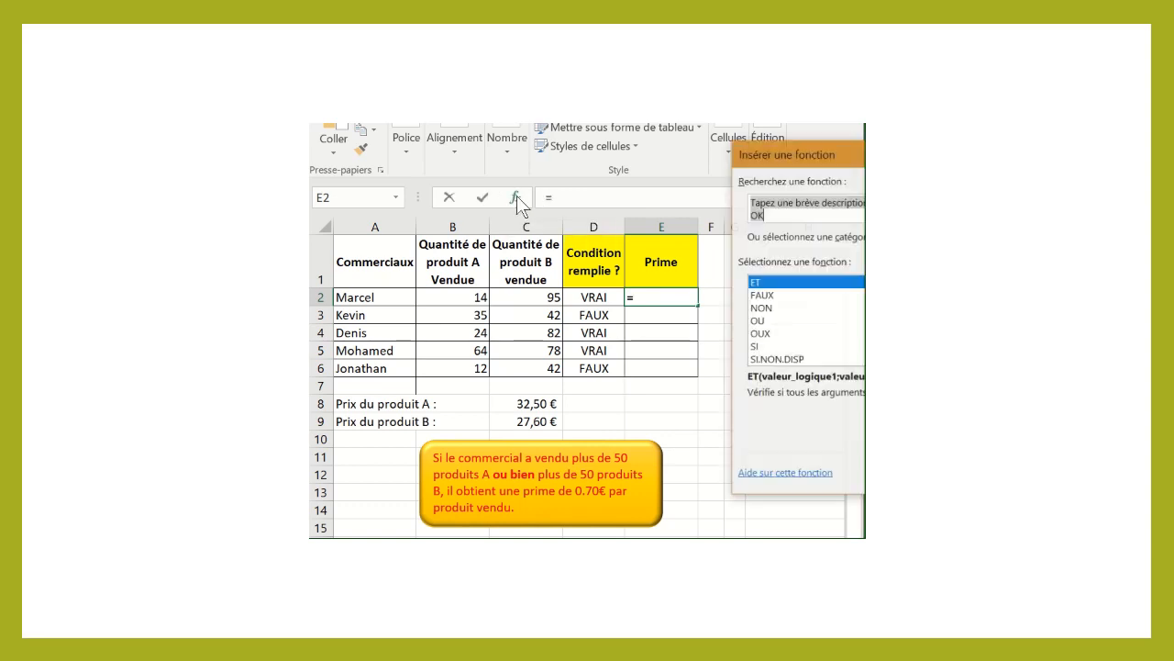
click(756, 346)
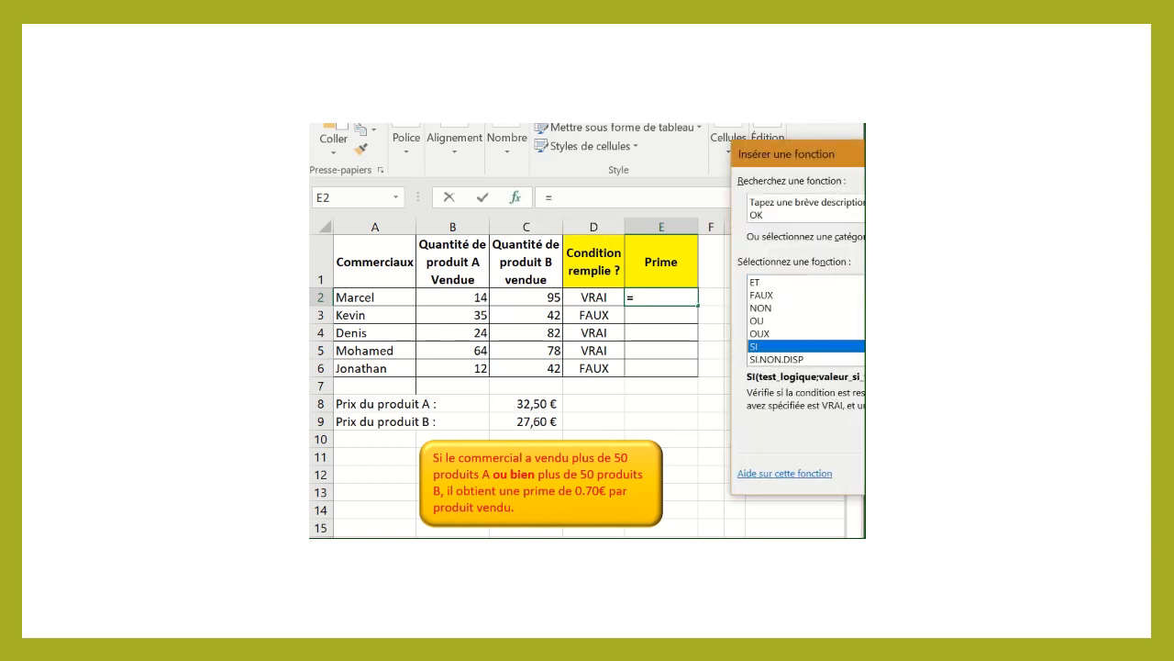
key(Return)
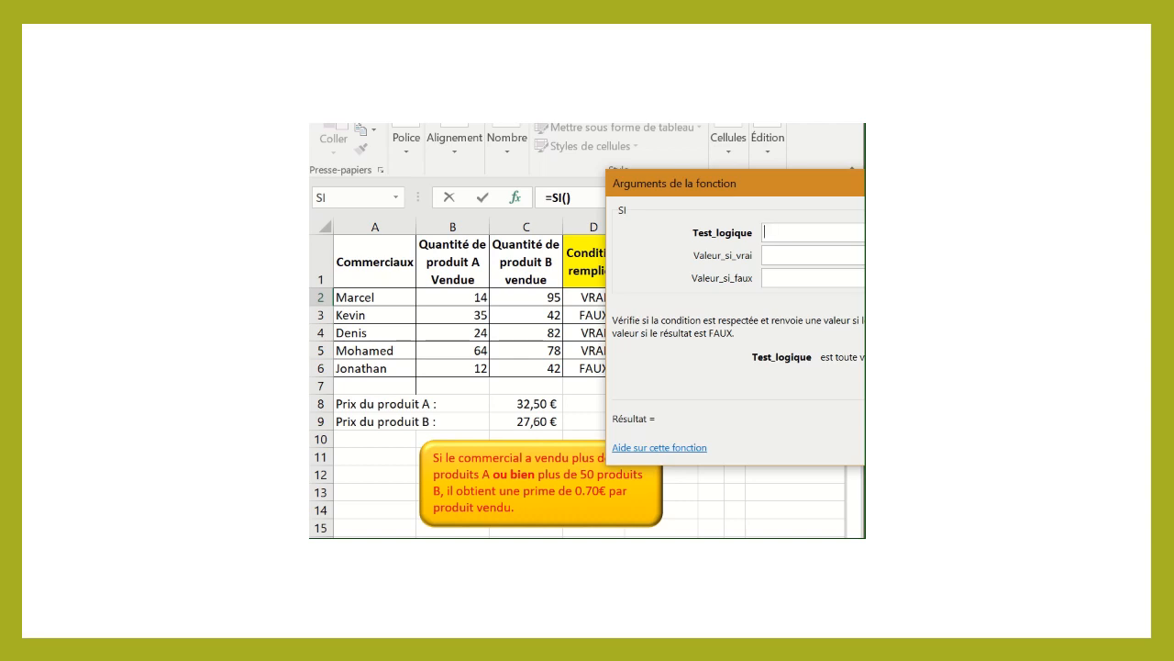
click(573, 298)
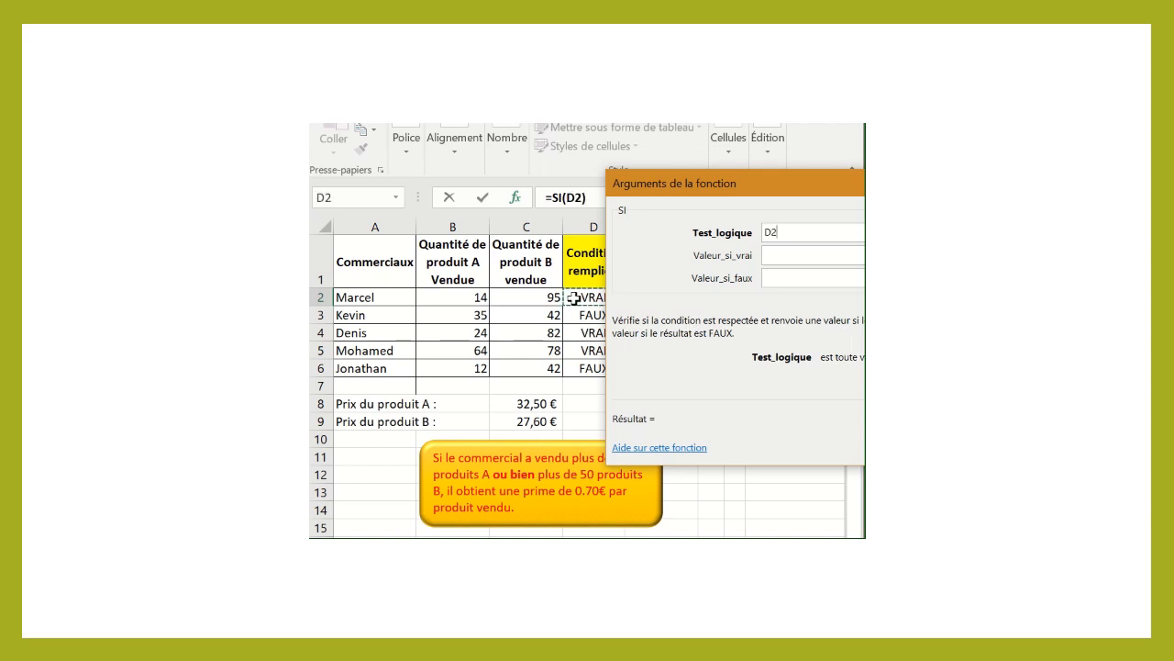
text(=)
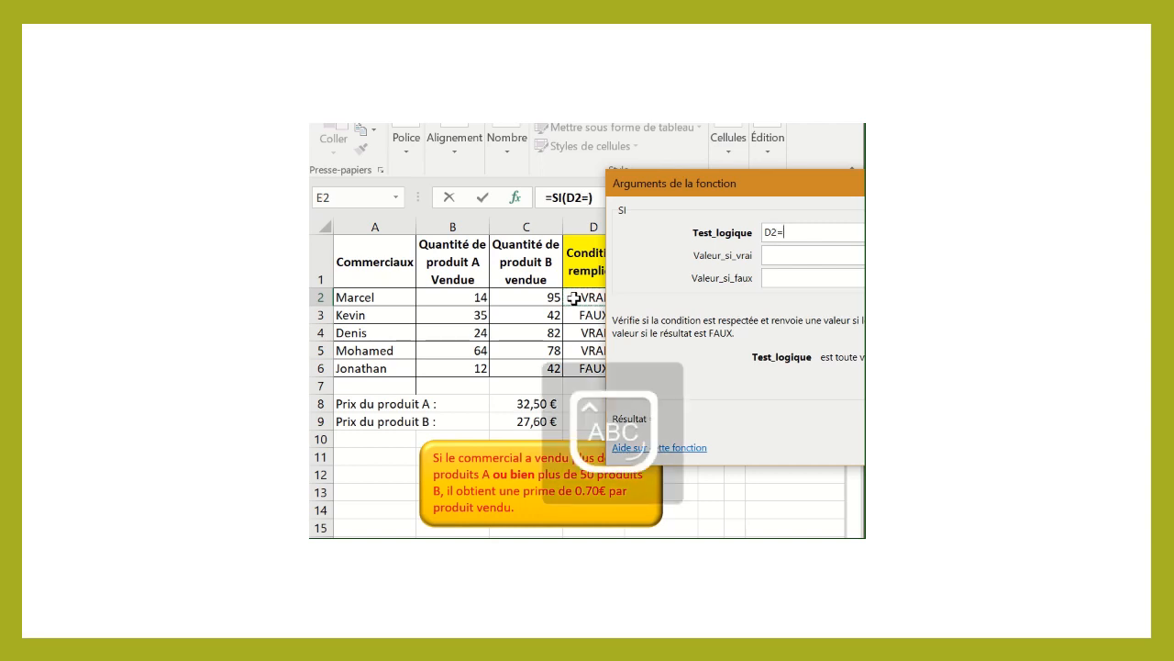
key(Caps_Lock)
text(vrai)
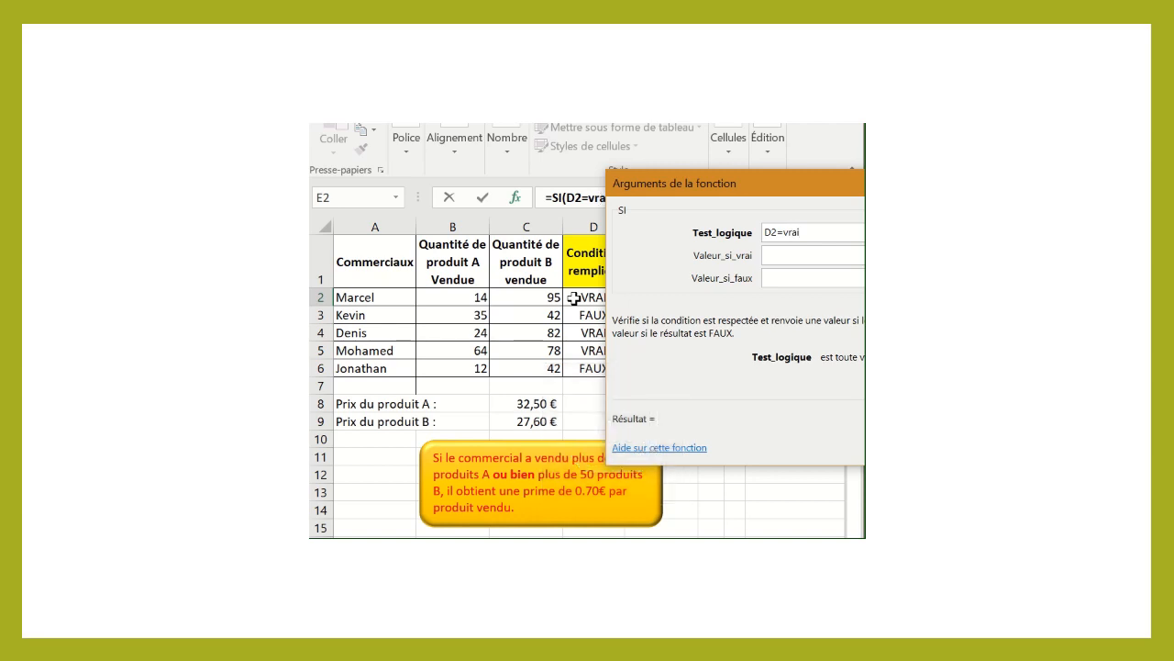
Set the SI function's value if true to (B2+C2)*0,7
click(786, 257)
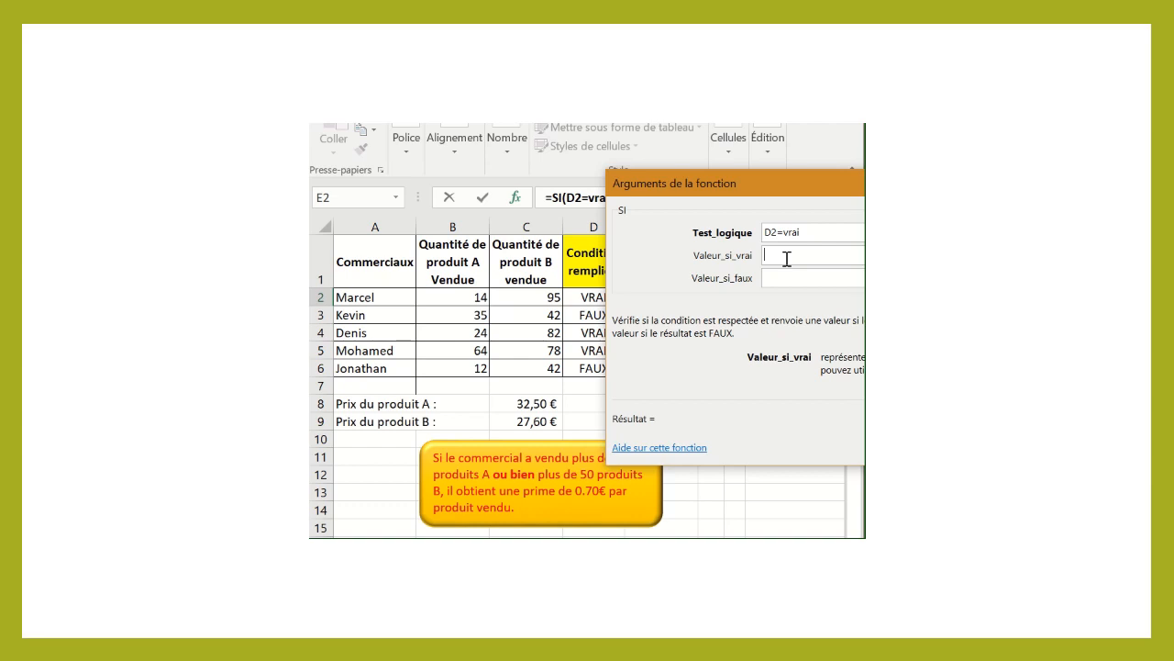
text(()
click(446, 297)
text(+)
click(518, 297)
text()*)
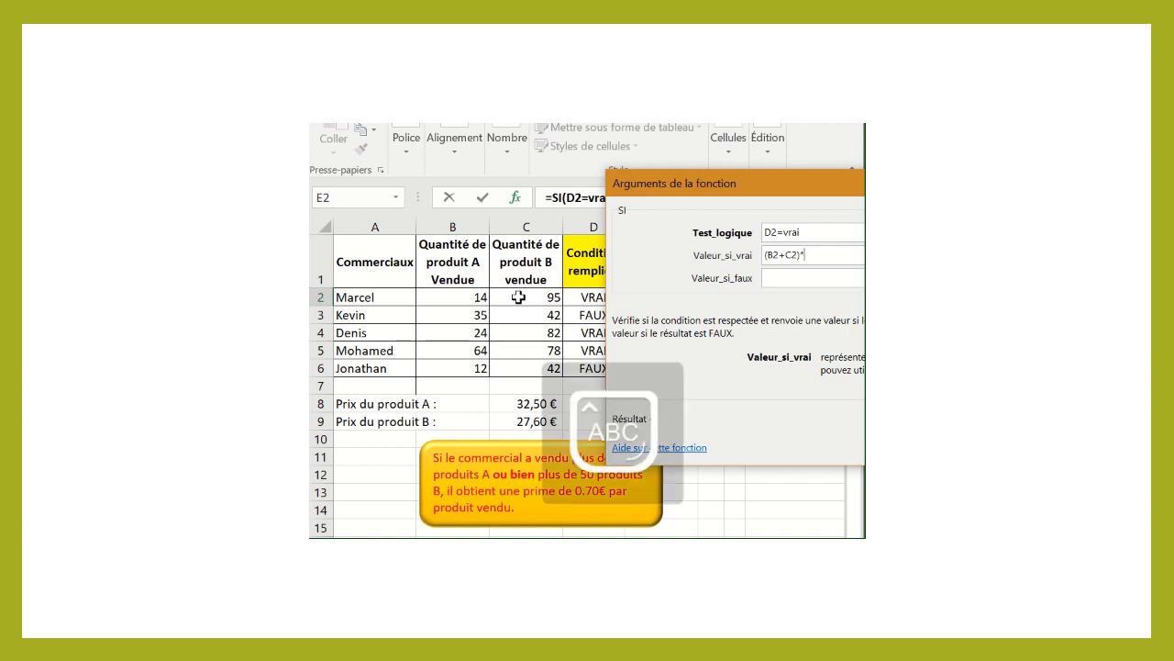
text(0,7)
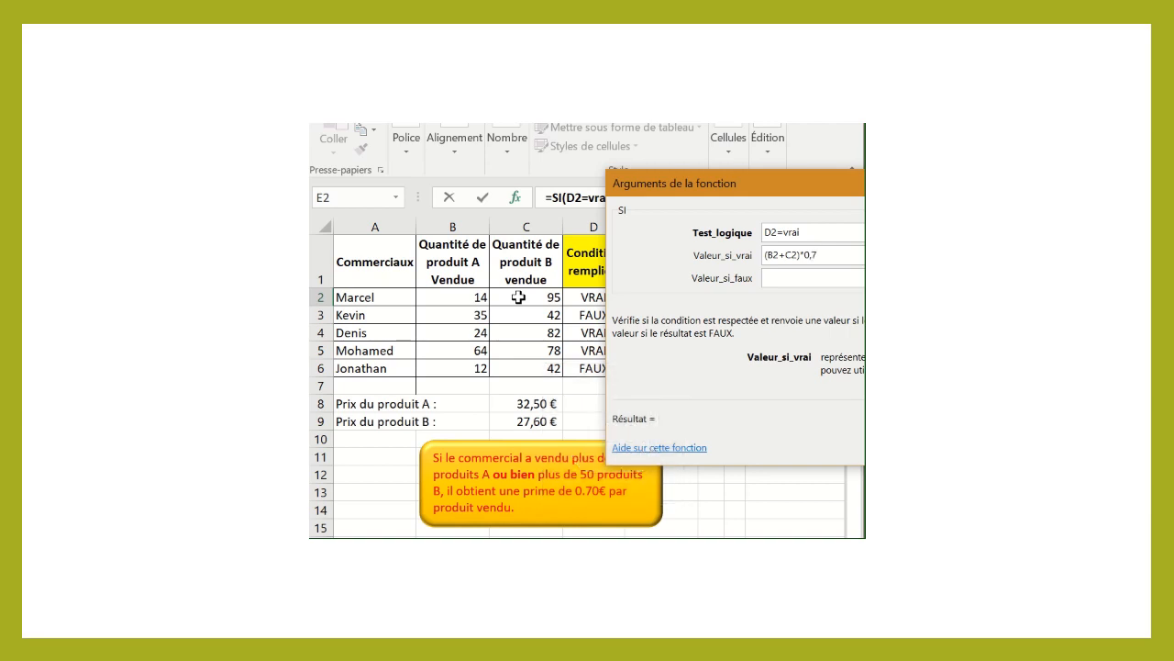
Finish the SI function with 0 as the value if false, and copy the E2 bonus formula down to E6
click(779, 280)
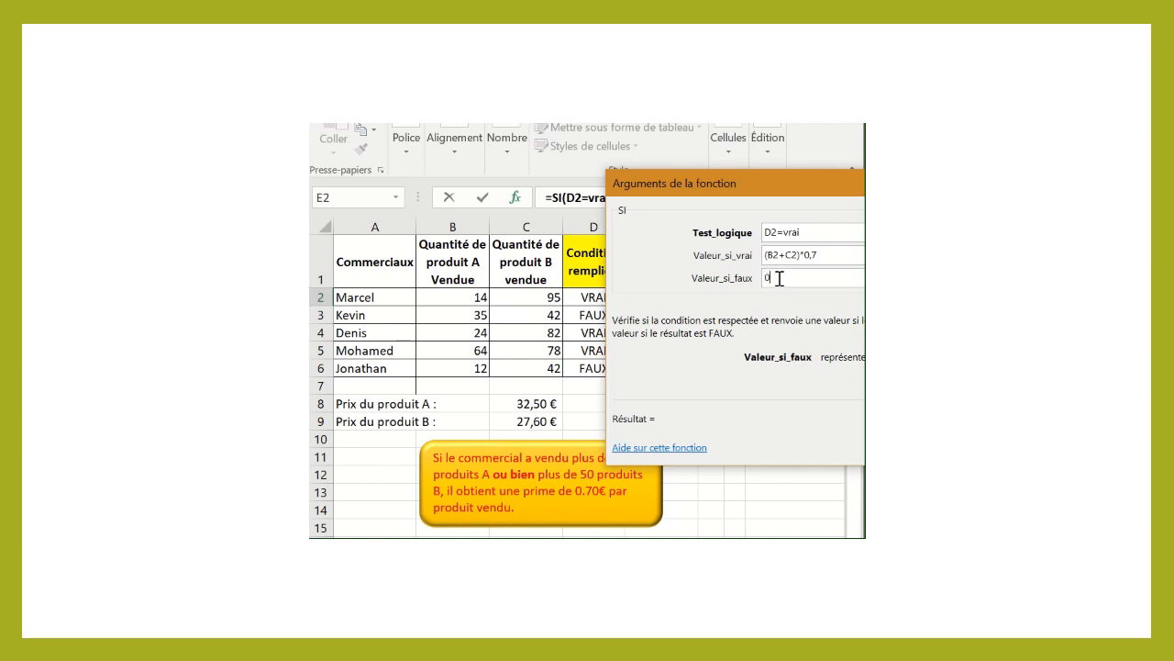
text(0)
key(Return)
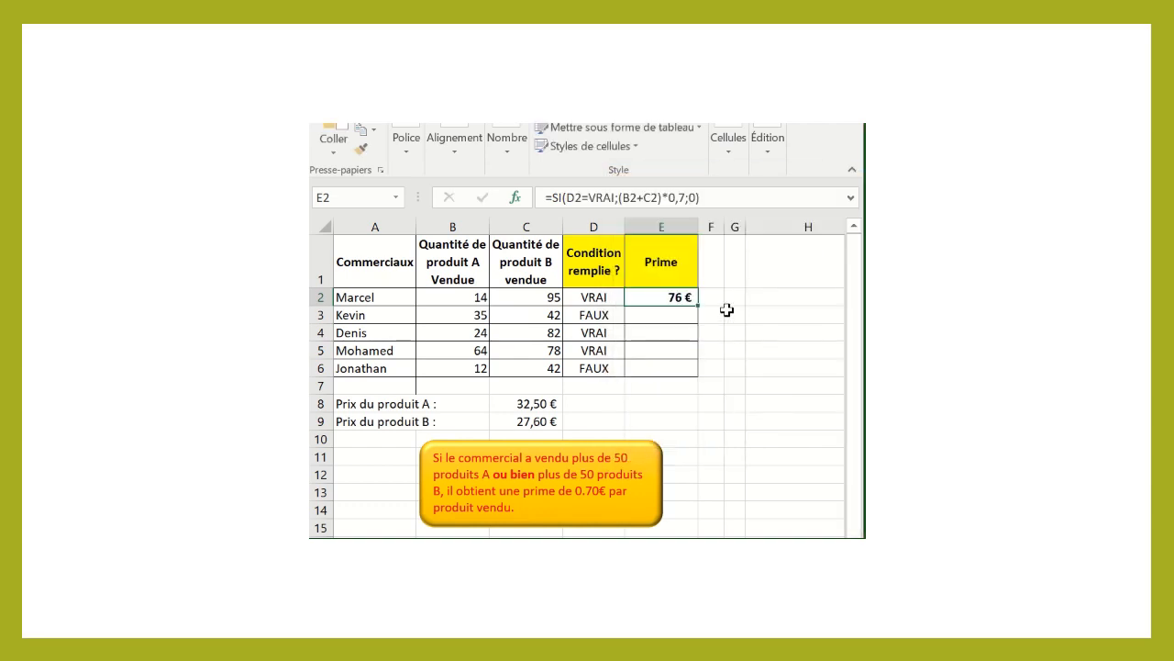
drag(699, 305, 705, 378)
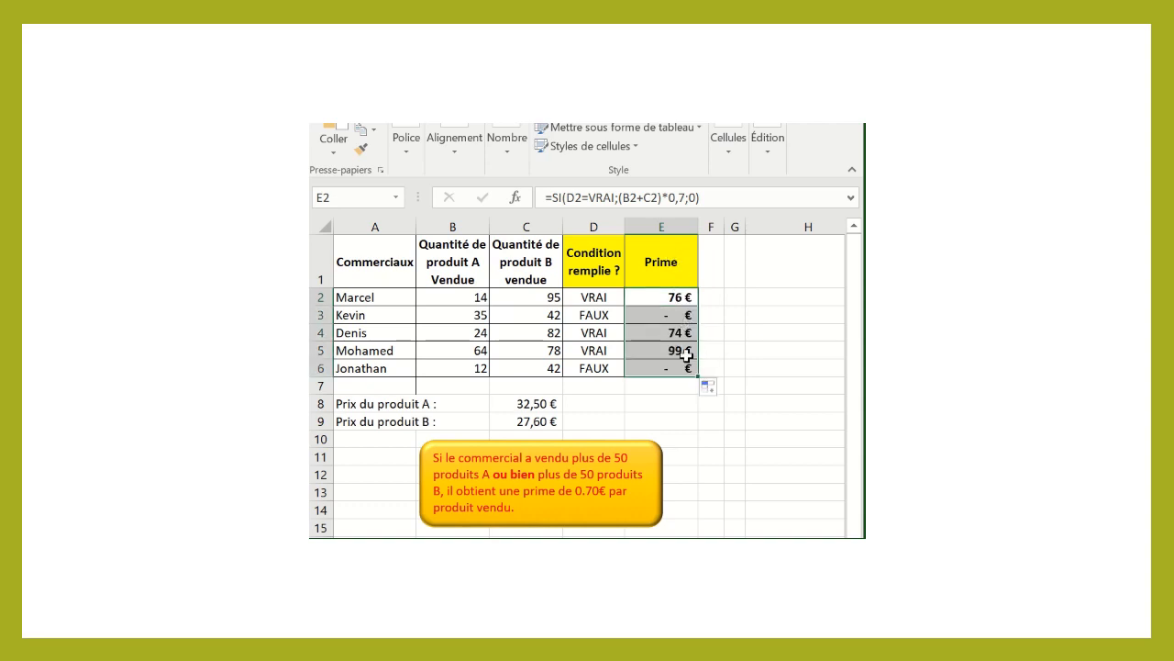